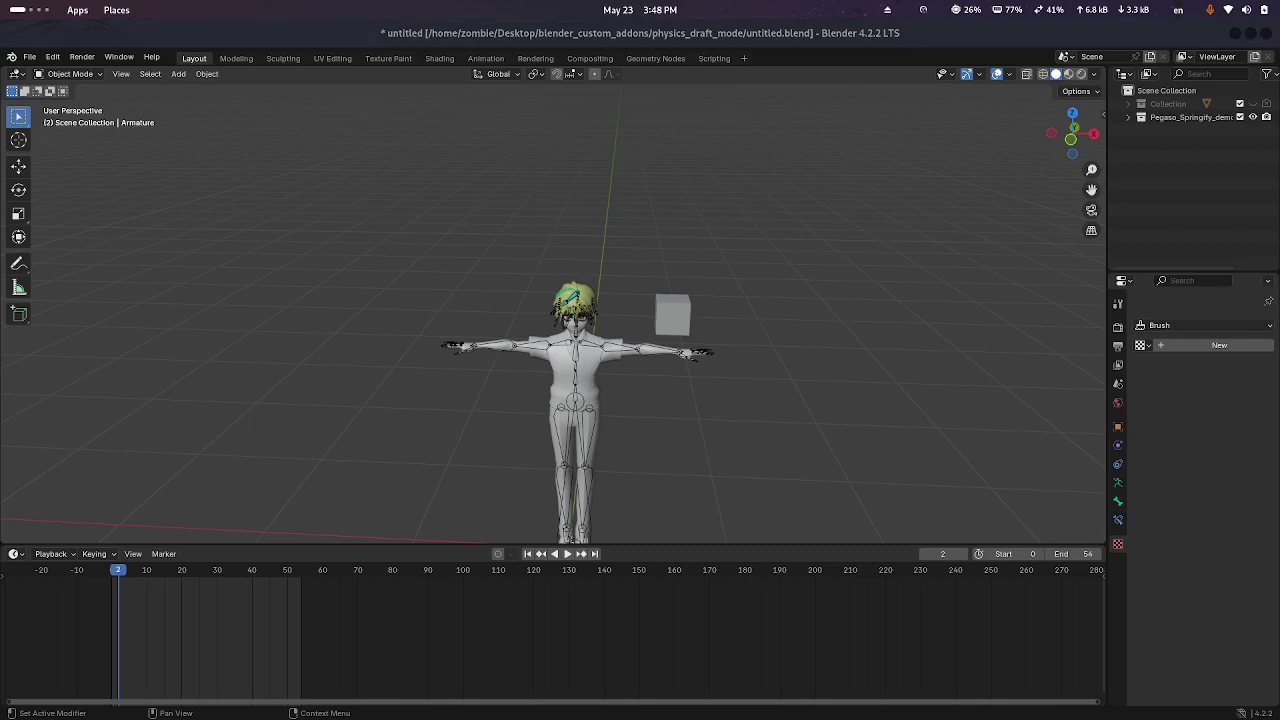
Select the character's armature, then deselect everything and orbit slightly around the character
left_click(836, 363)
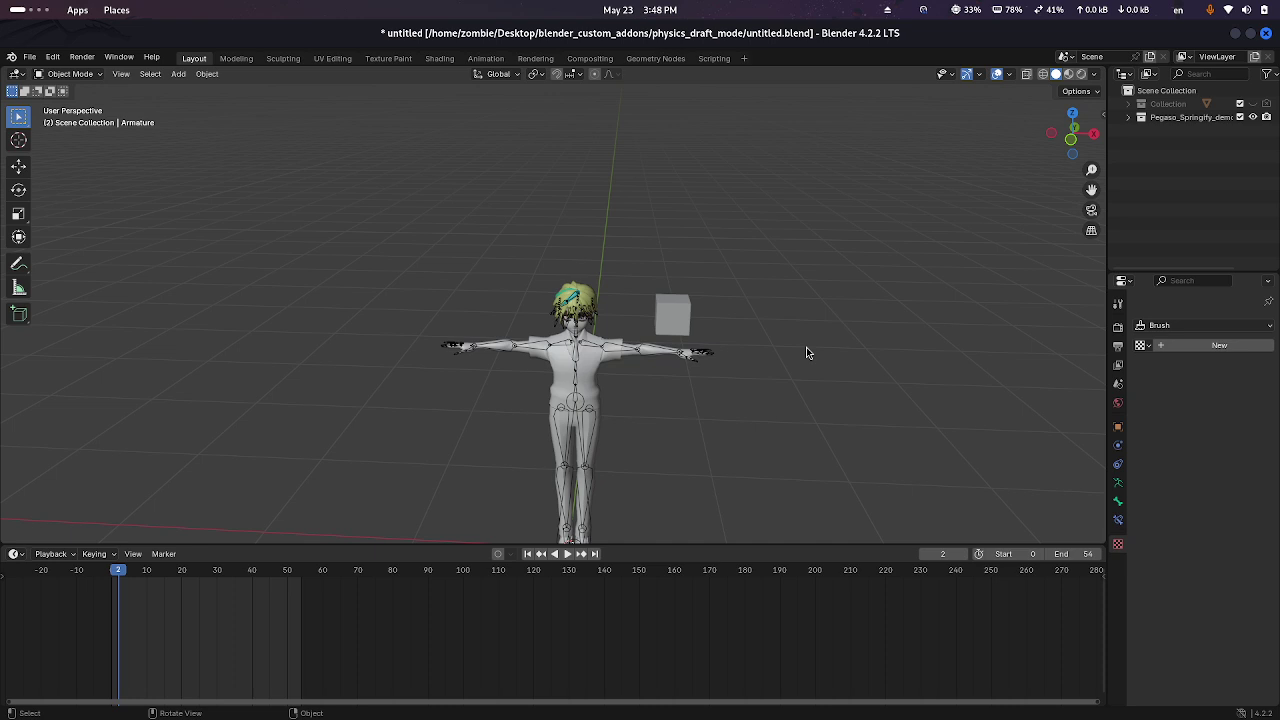
scroll(838, 335, "up", 1)
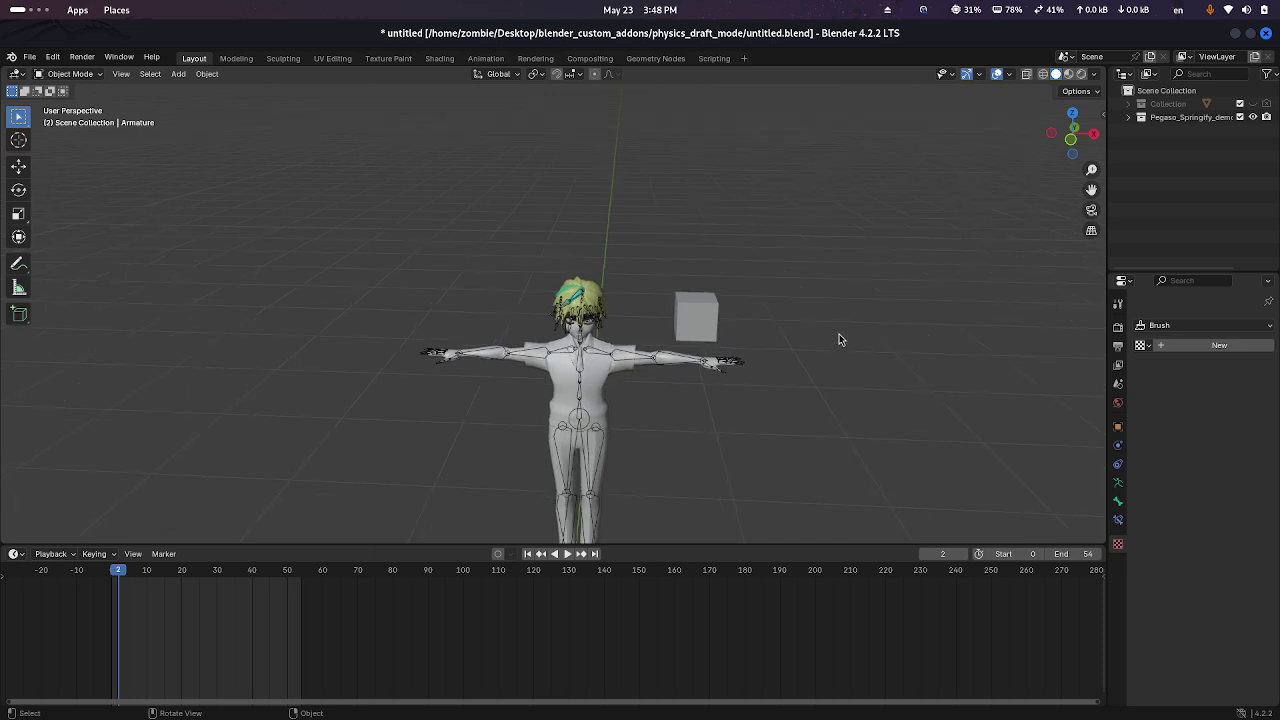
left_click(609, 362)
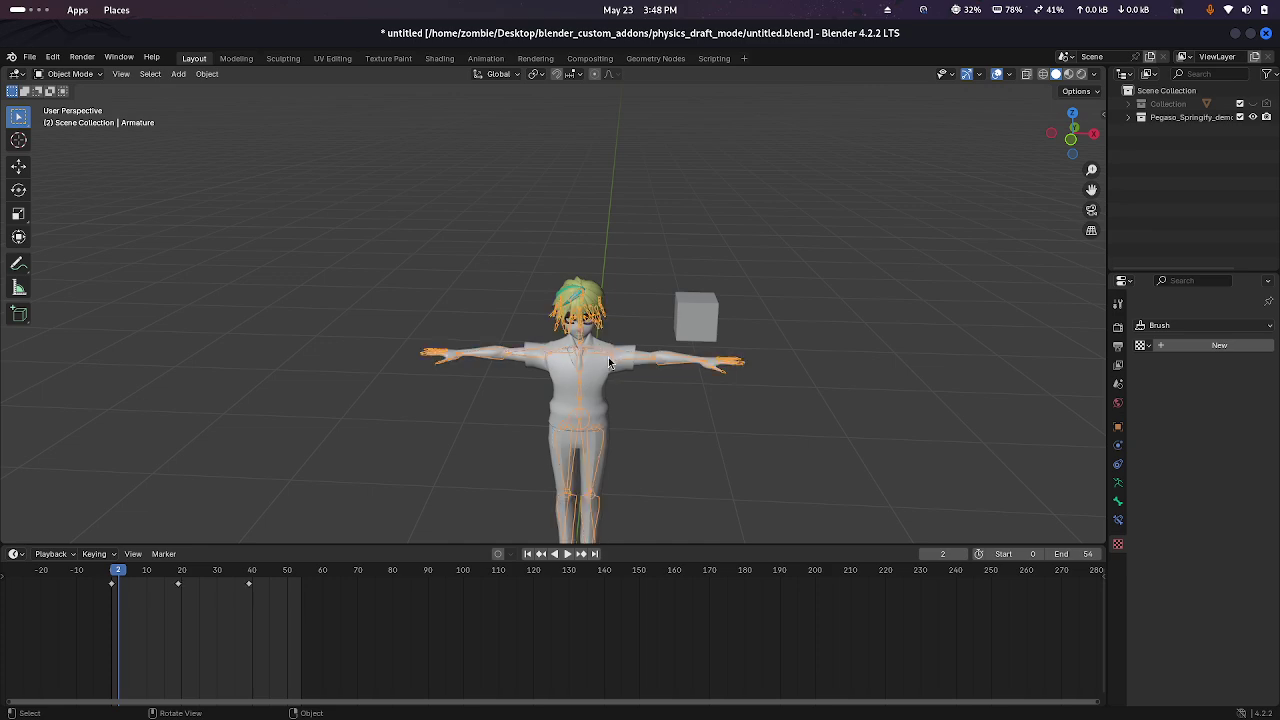
left_click(801, 306)
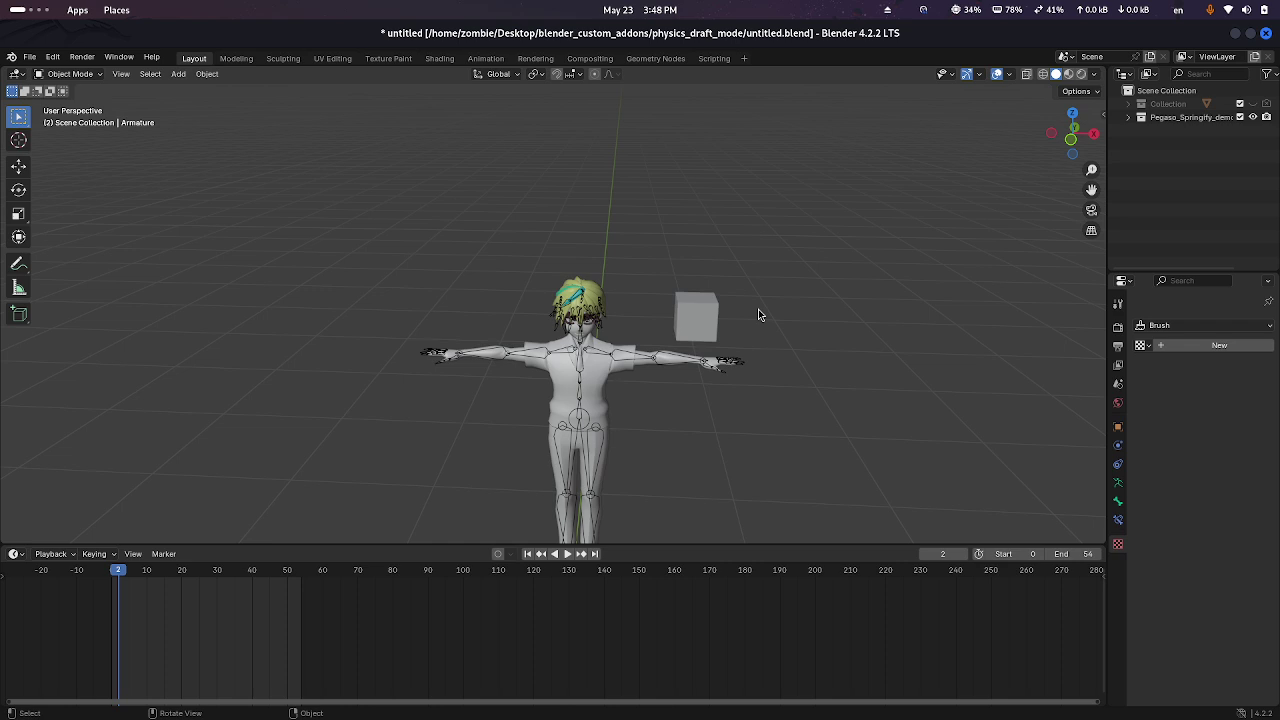
scroll(758, 314, "up", 2)
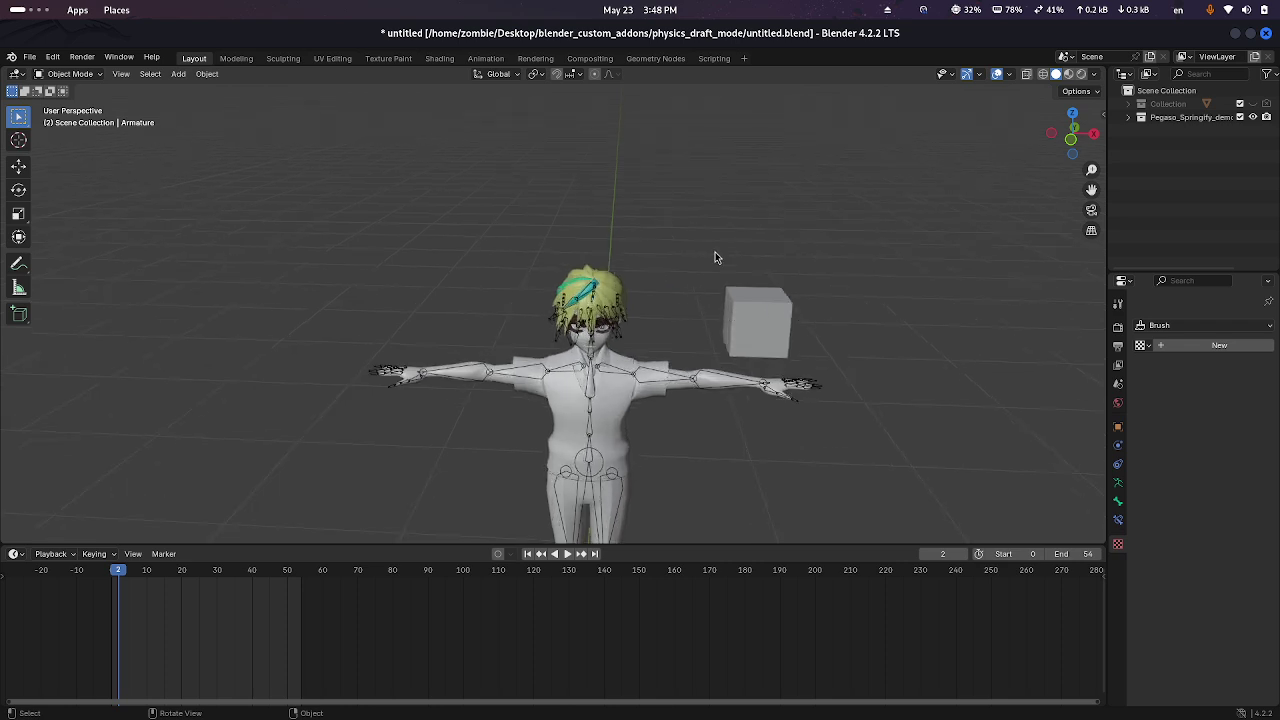
middle_click_drag(719, 263, 734, 222)
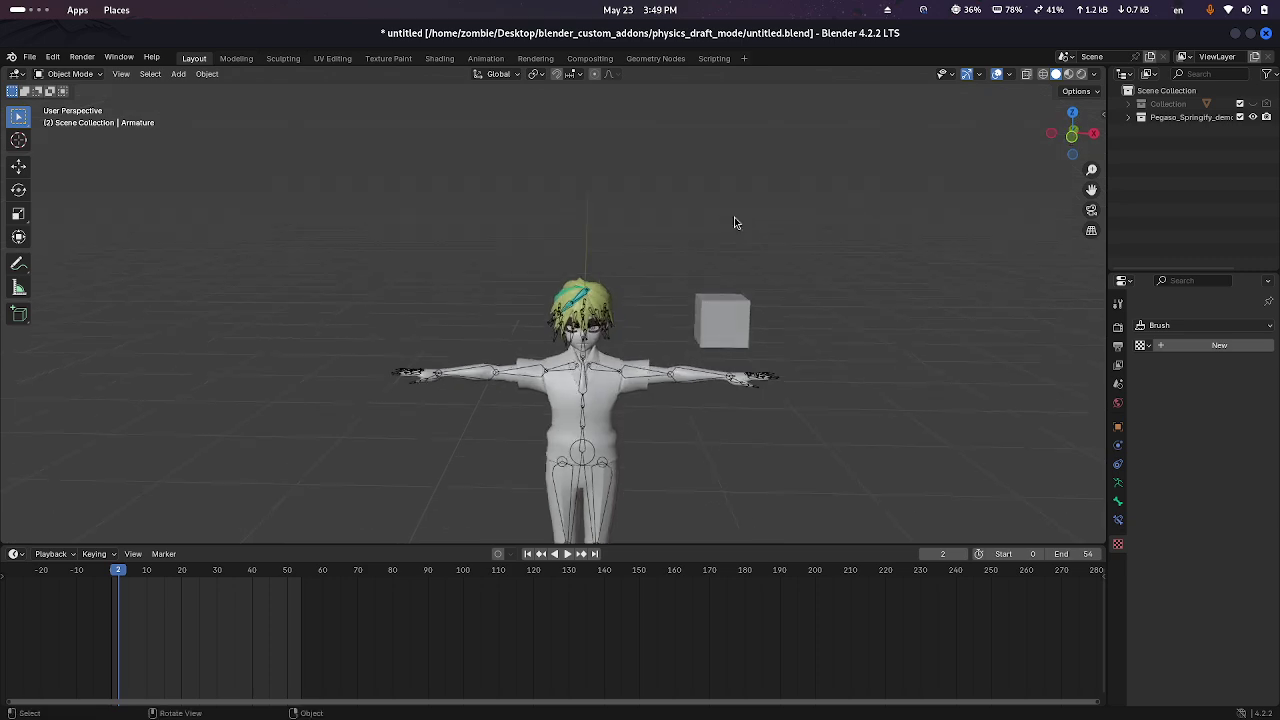
Show the Pegaso Springify sidebar, check the cube, and put the armature in Pose Mode
key("n")
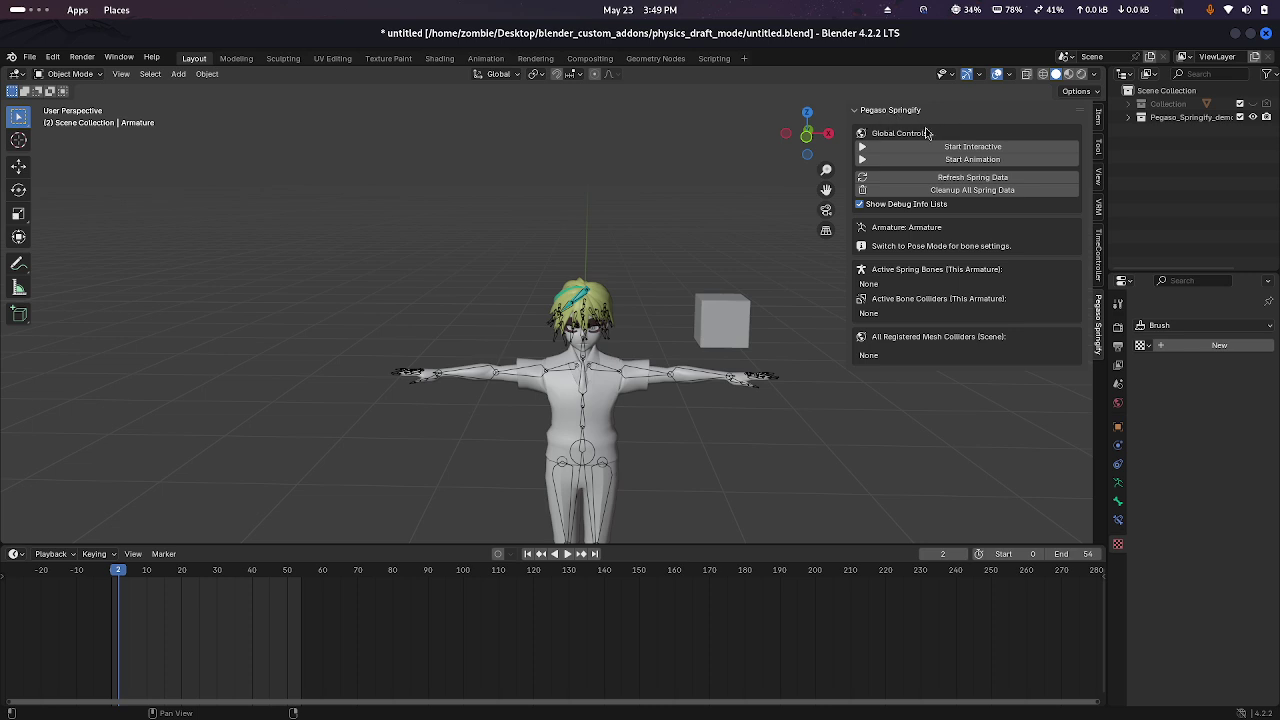
scroll(643, 261, "up", 1)
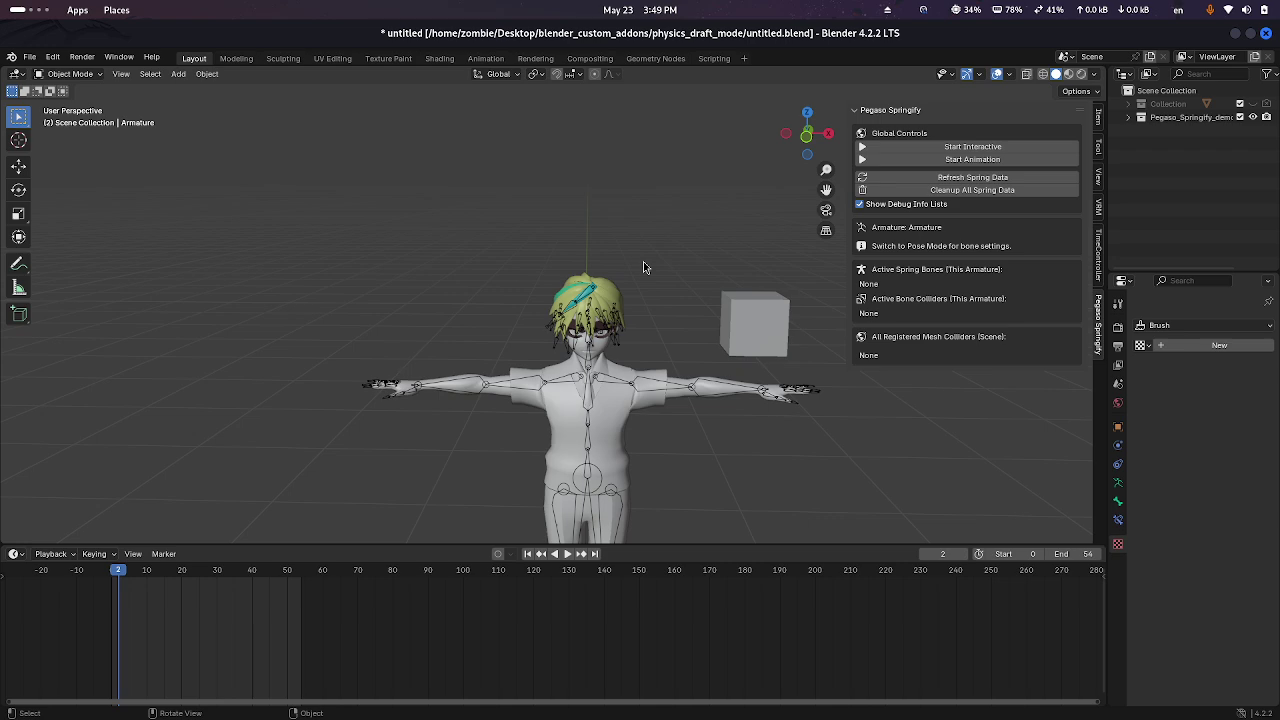
left_click(738, 316)
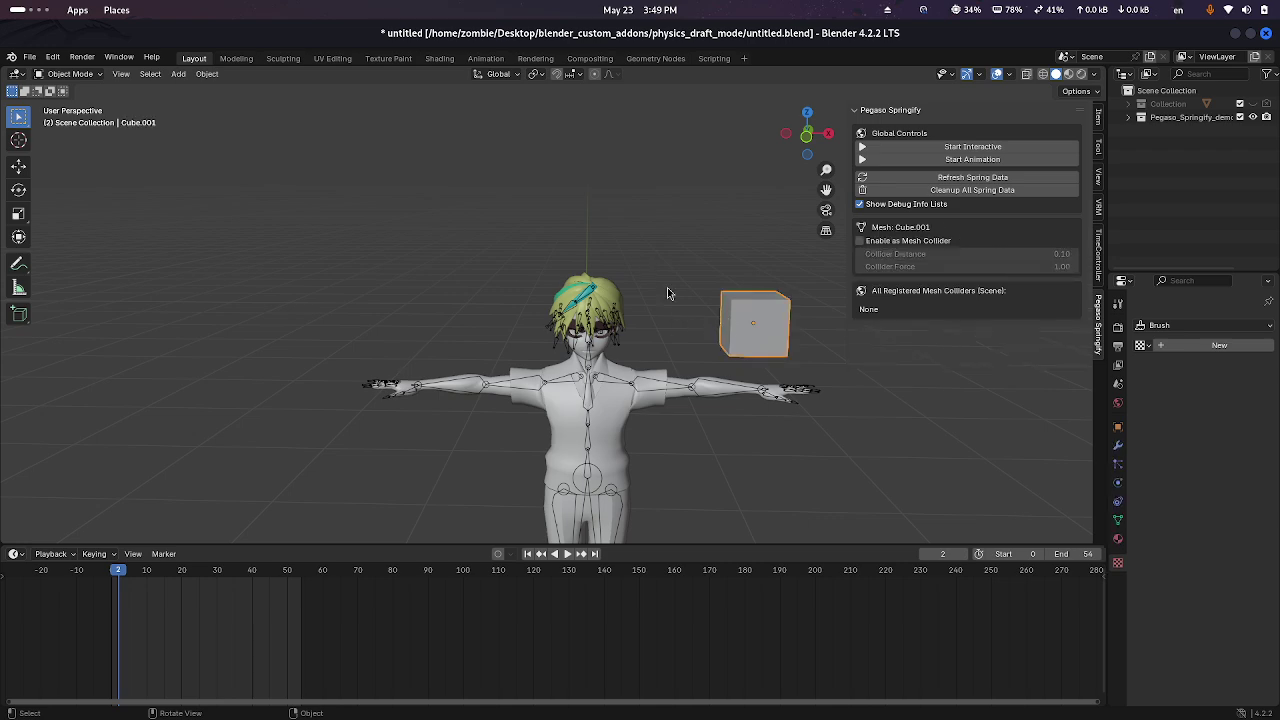
left_click(597, 302)
key("ctrl+Tab")
Turn off Rotation Mode on the first hair bone and toggle its spring off and back on
left_click(590, 302)
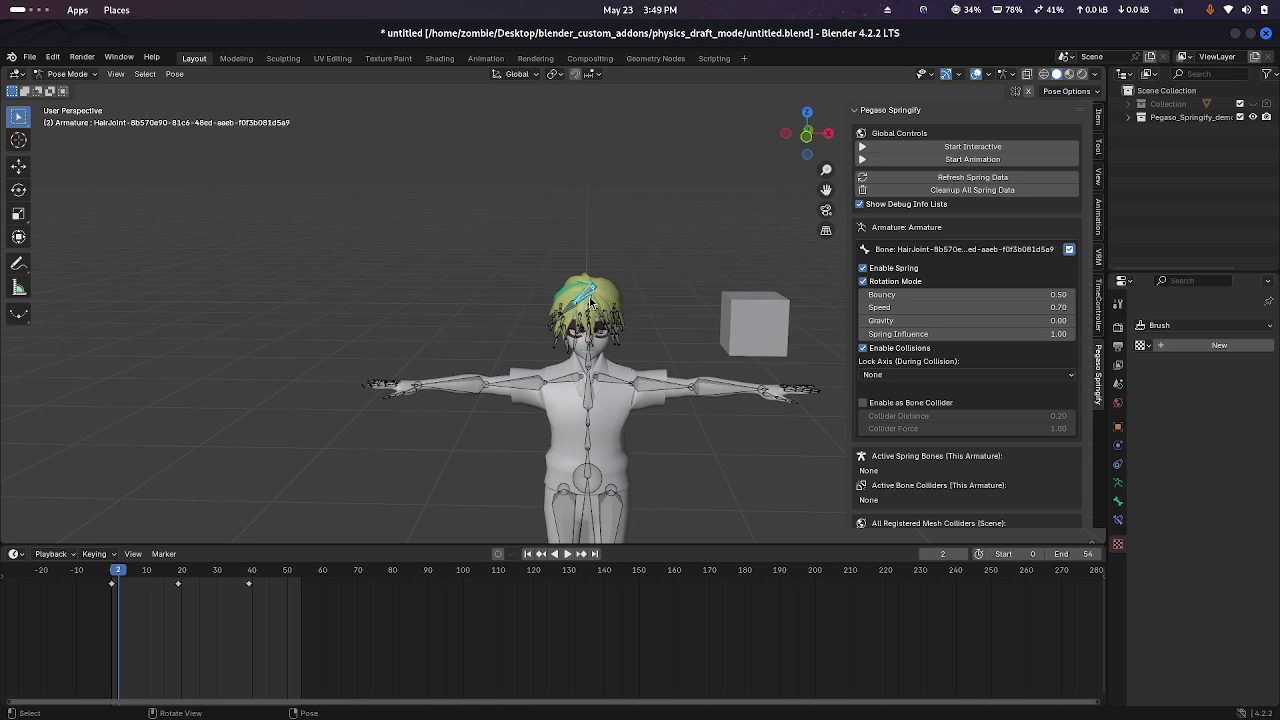
left_click(863, 282)
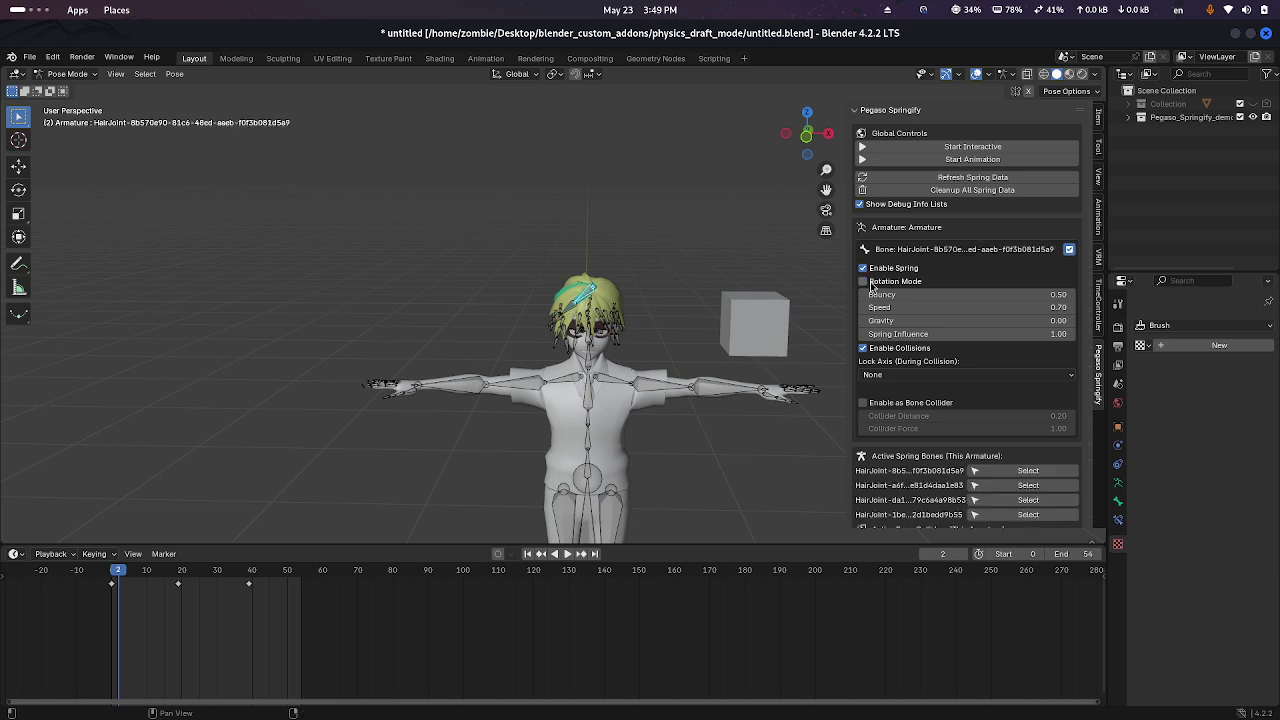
left_click(864, 281)
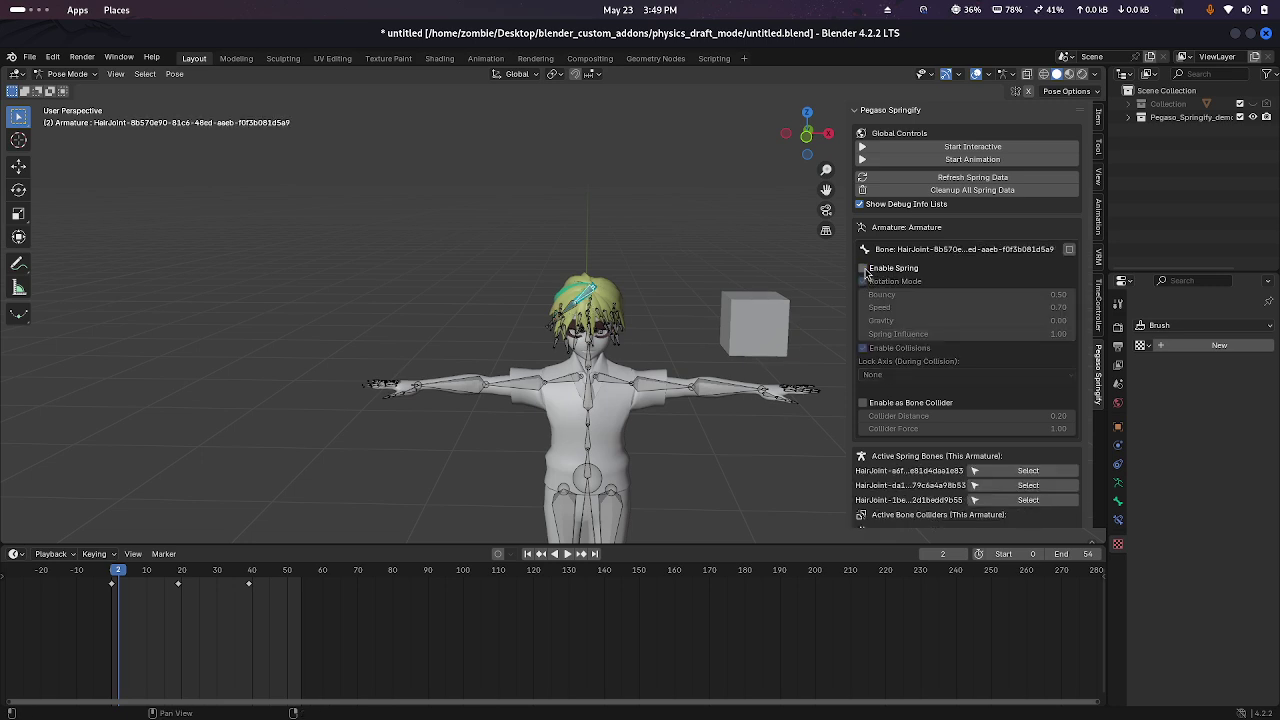
left_click(864, 281)
scroll(625, 212, "up", 2)
middle_click_drag(649, 200, 756, 255)
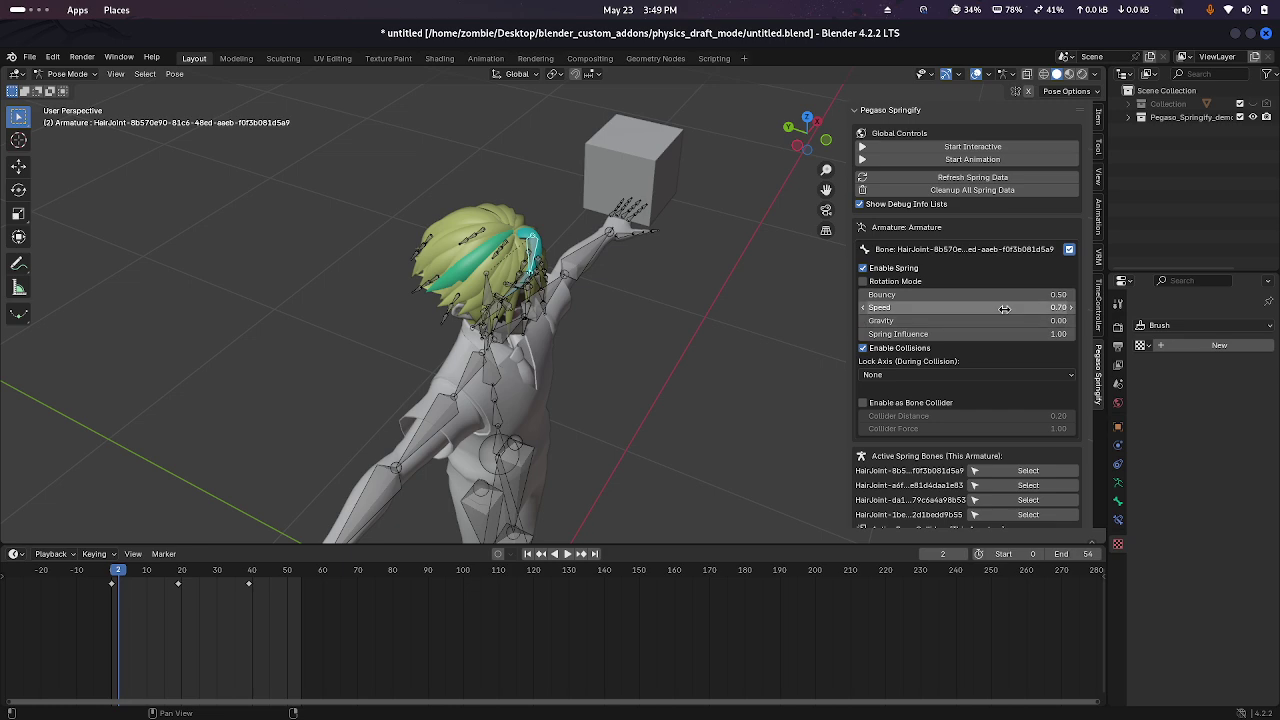
mouse_move(580, 196)
middle_mouse_down()
mouse_move(570, 174)
mouse_move(631, 170)
middle_mouse_up()
Compare spring settings across the other hair bones, orbiting around the head to reach them
left_click(436, 343)
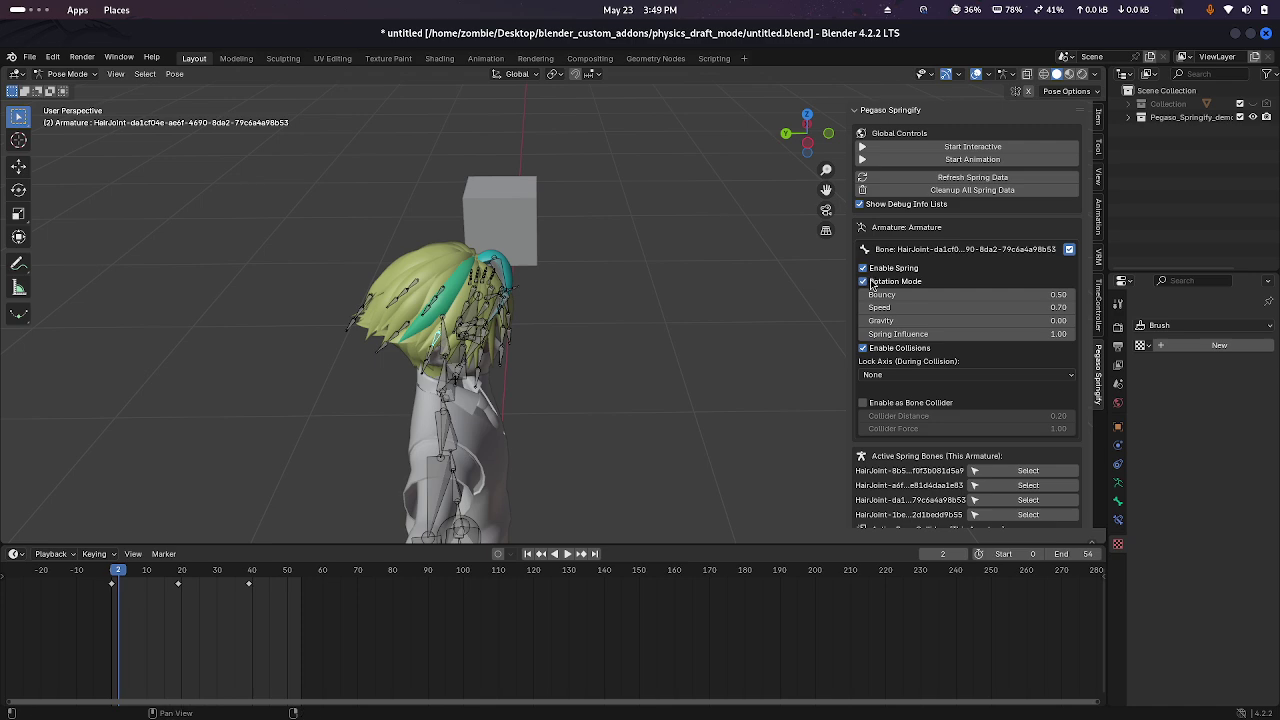
left_click(445, 296)
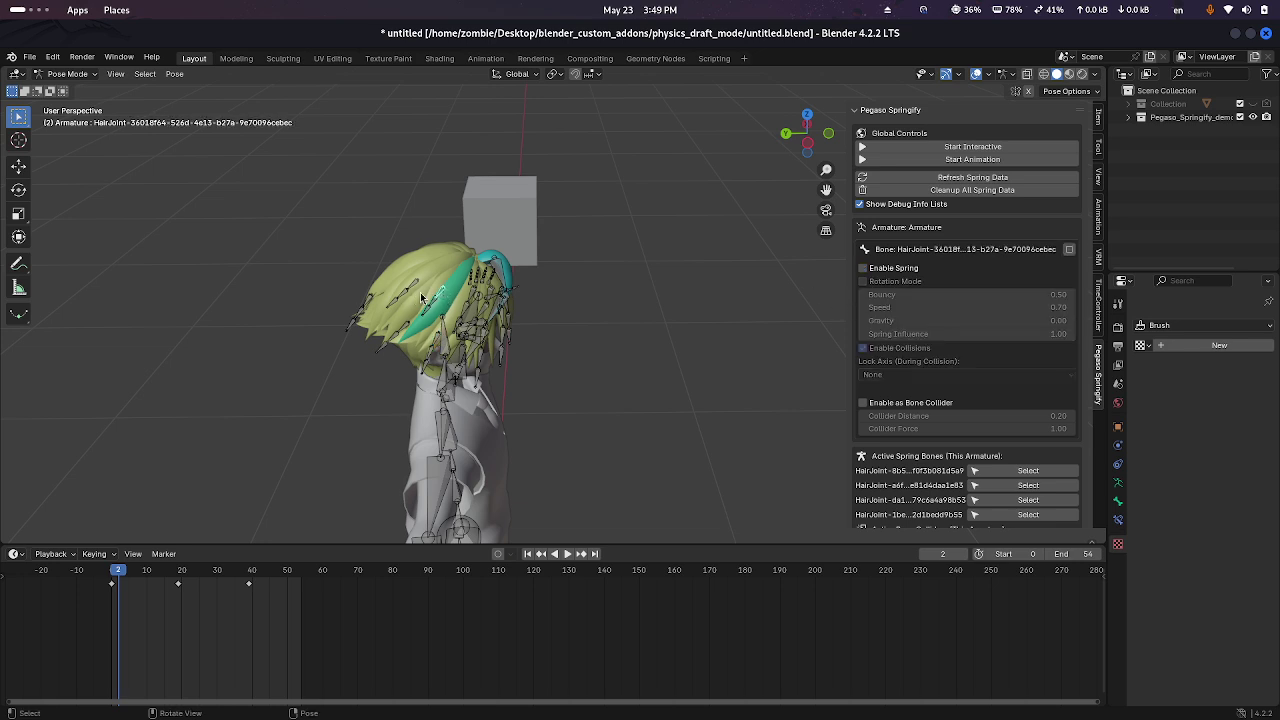
left_click(420, 288)
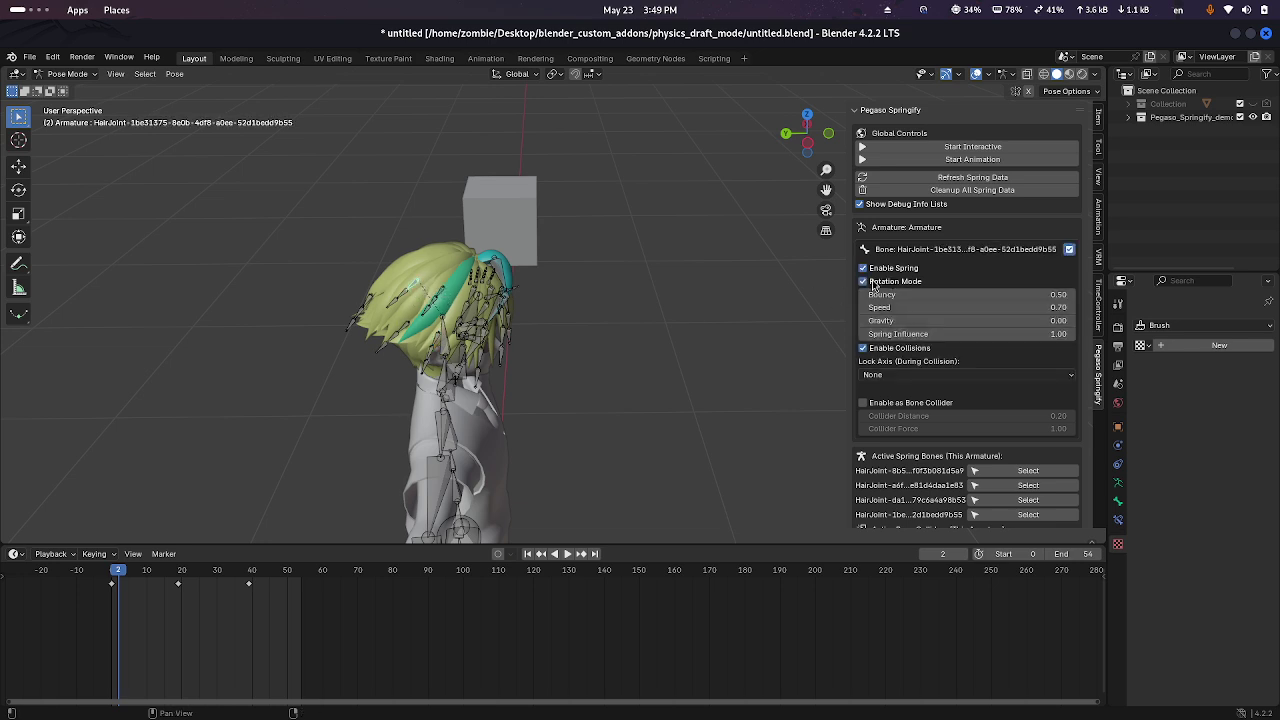
left_click(409, 328)
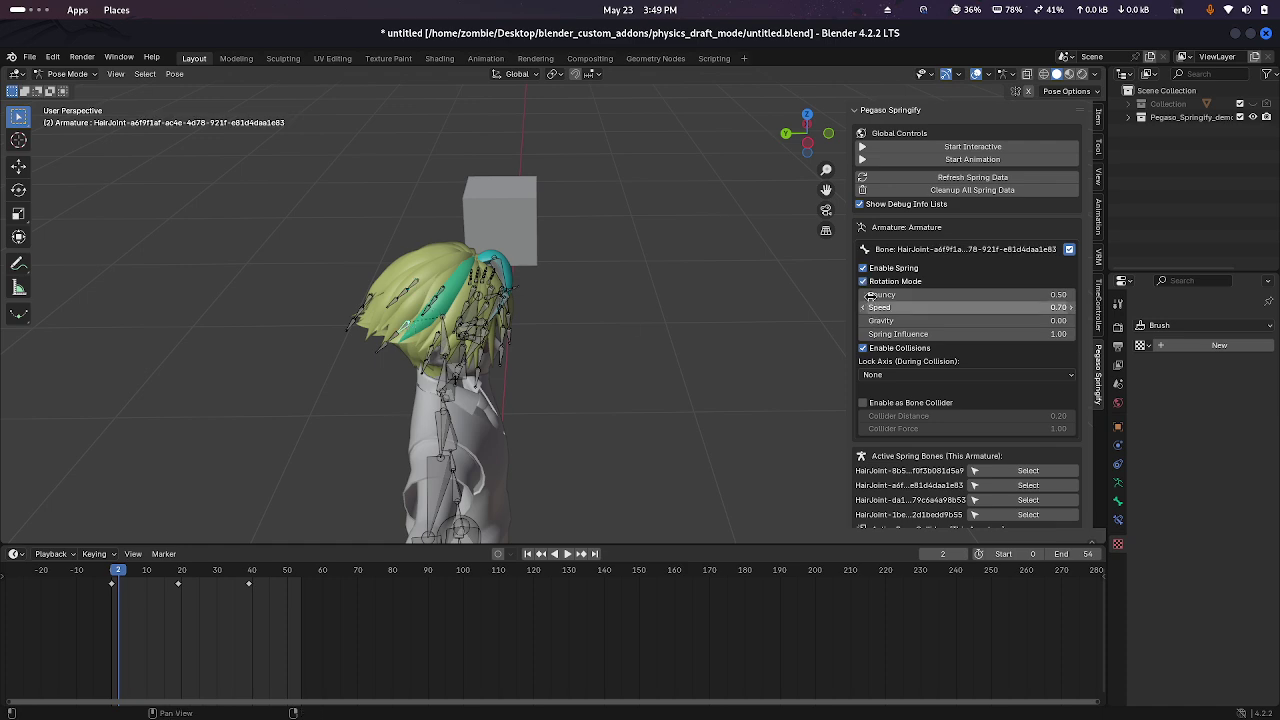
left_click(368, 300)
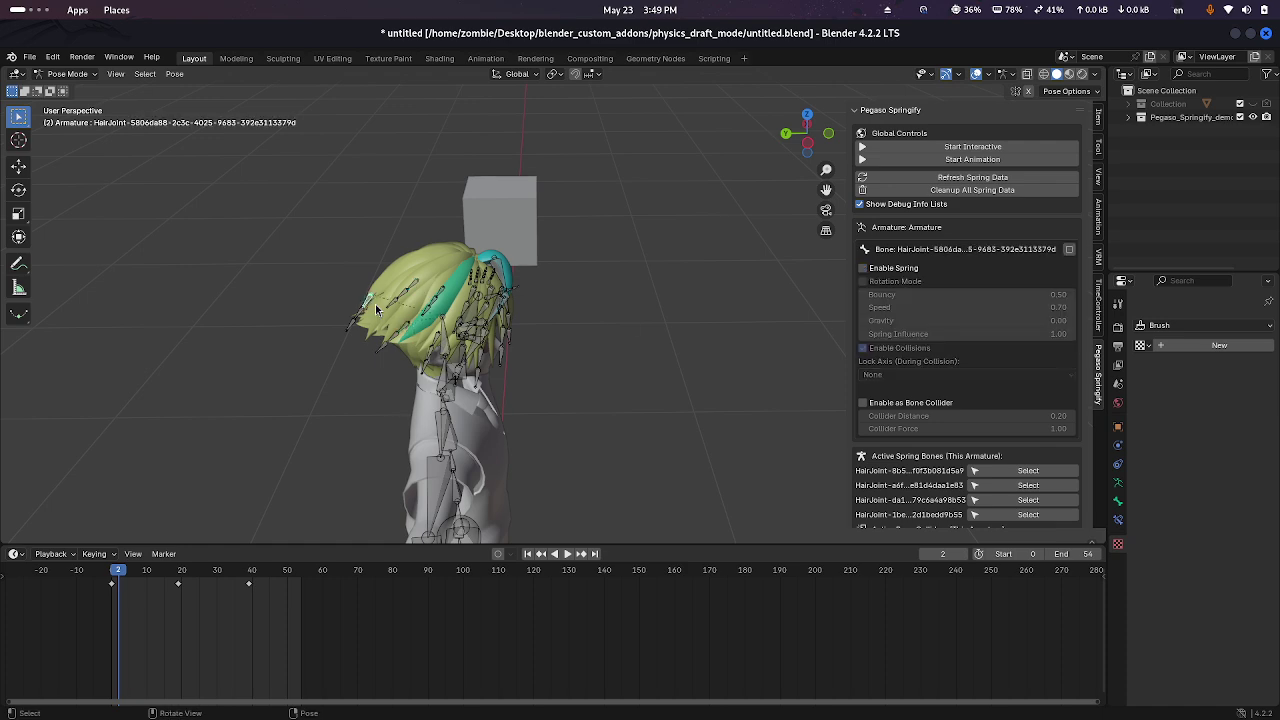
mouse_move(469, 281)
middle_mouse_down()
mouse_move(617, 346)
mouse_move(667, 385)
middle_mouse_up()
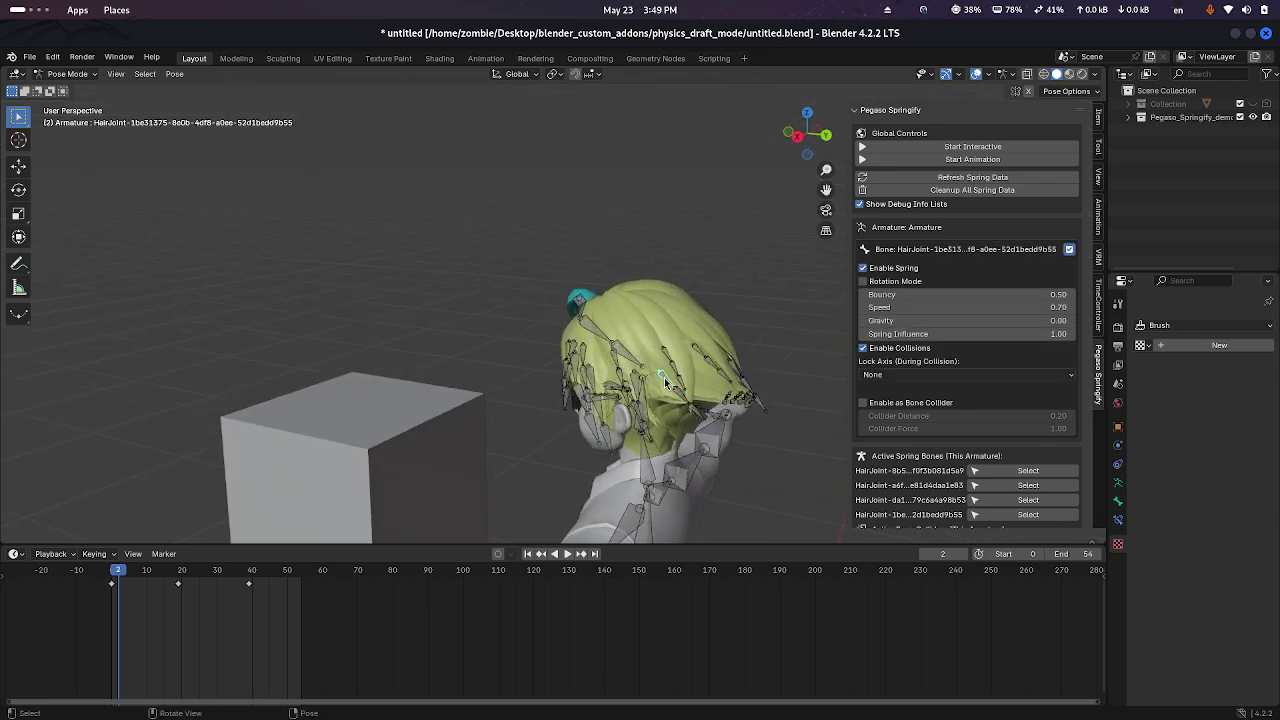
left_click(678, 375)
left_click(670, 357)
mouse_move(629, 287)
middle_mouse_down()
mouse_move(643, 256)
mouse_move(720, 249)
middle_mouse_up()
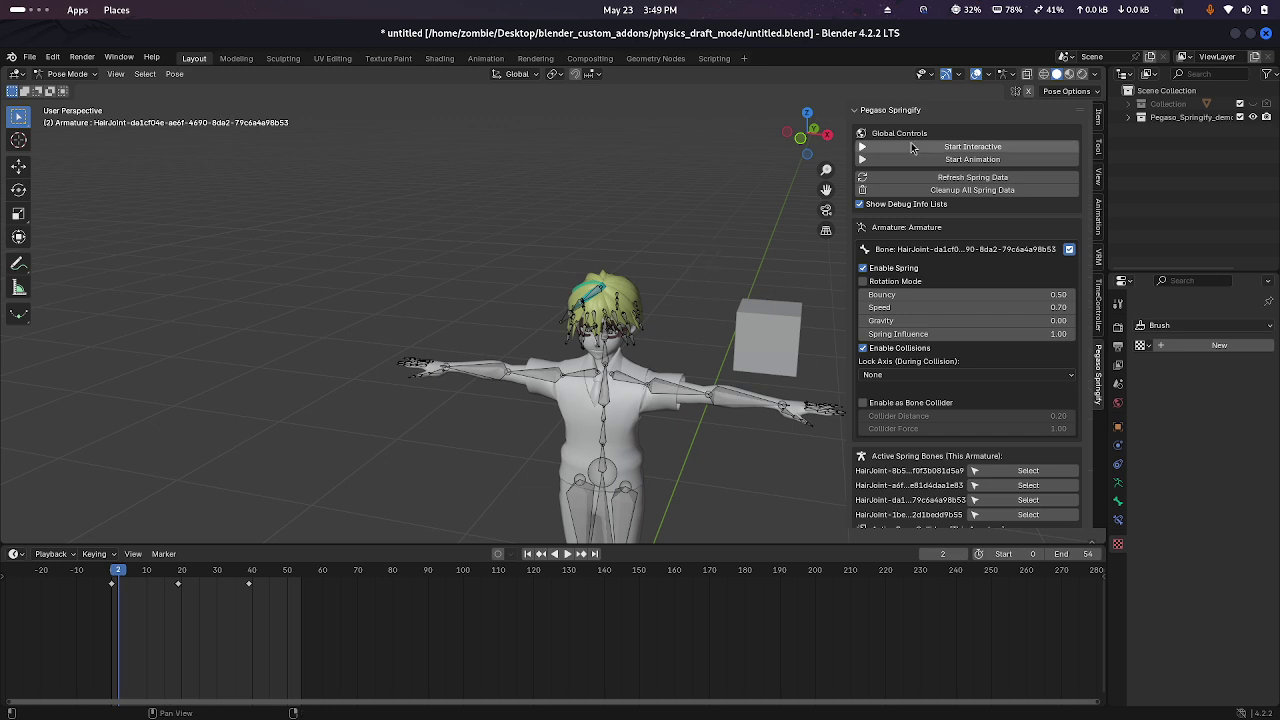
Review the four HairJoint bones in the Active Spring Bones list and return to Object Mode
scroll(925, 350, "down", 3)
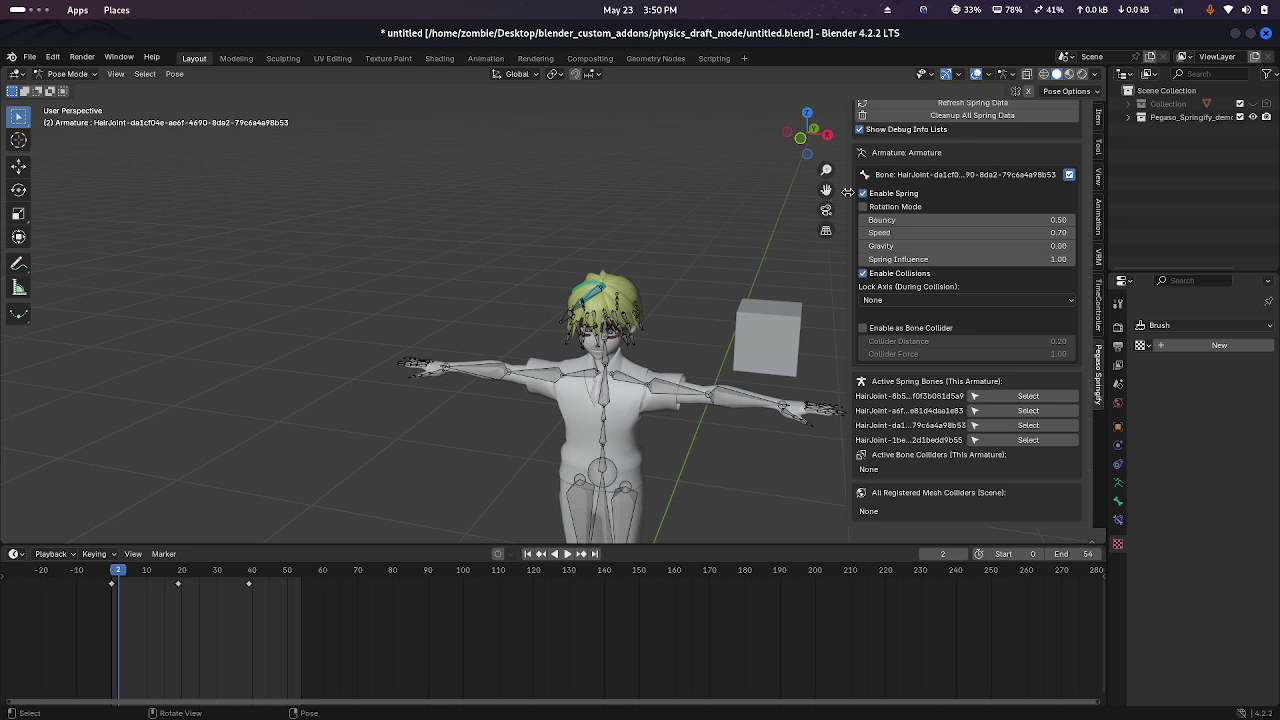
scroll(850, 195, "up", 3)
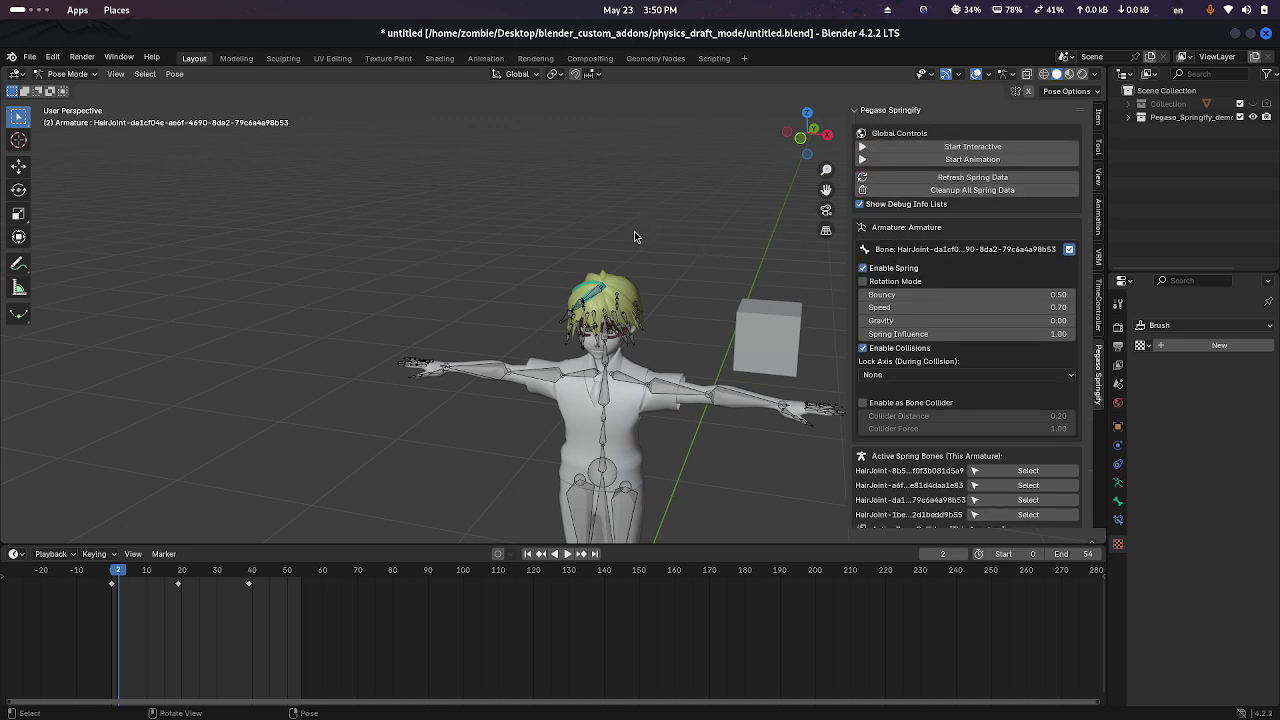
key("ctrl+Tab")
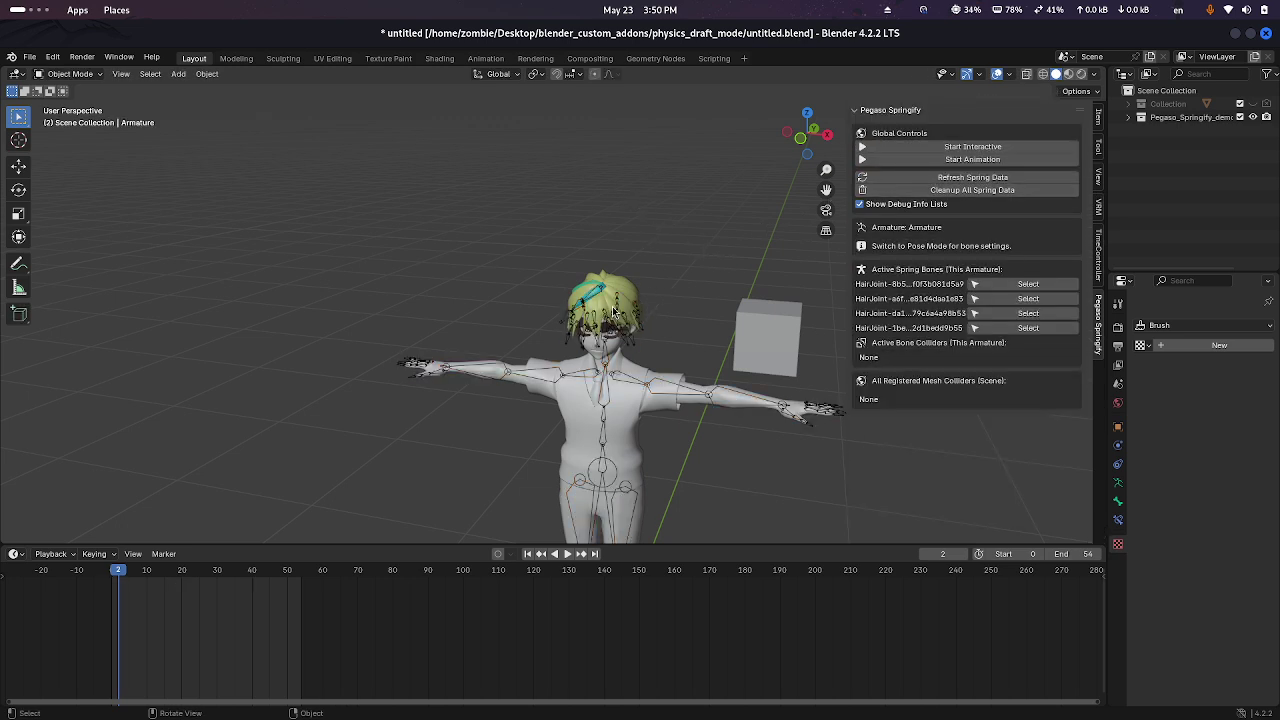
Start Interactive simulation and move the armature to watch the hair springs react
left_click(970, 148)
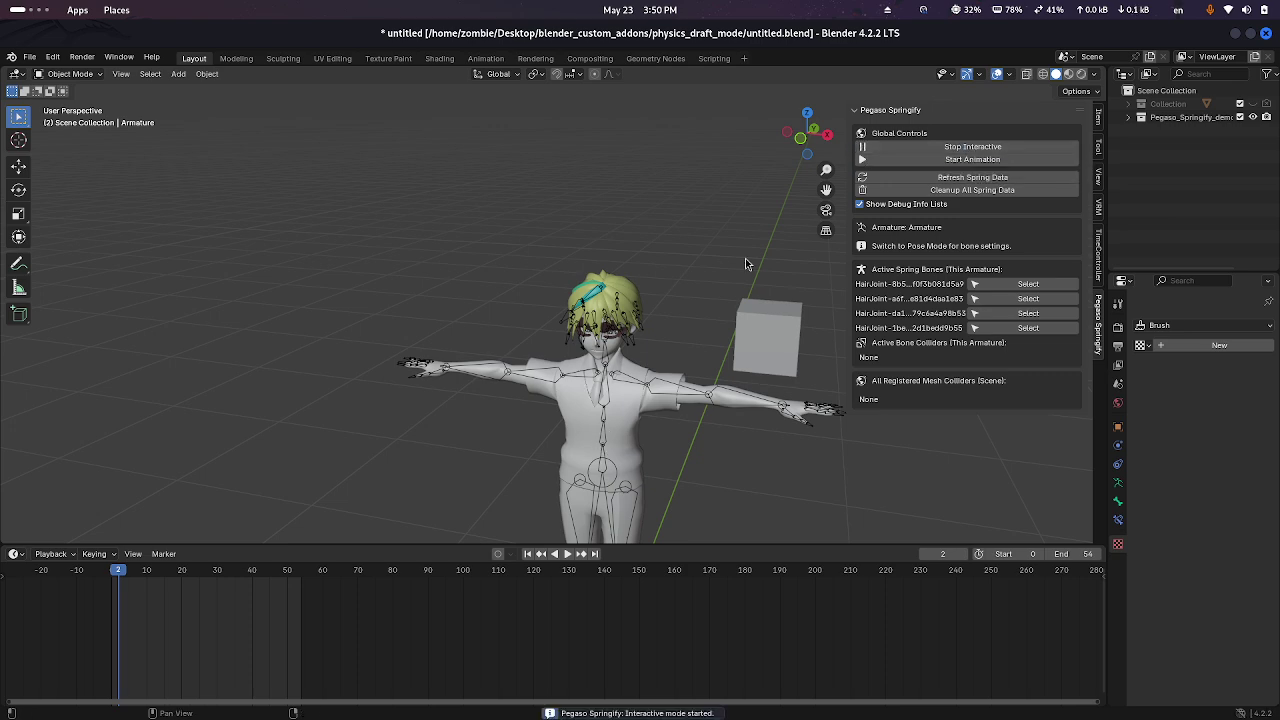
left_click(602, 440)
scroll(766, 494, "down", 2)
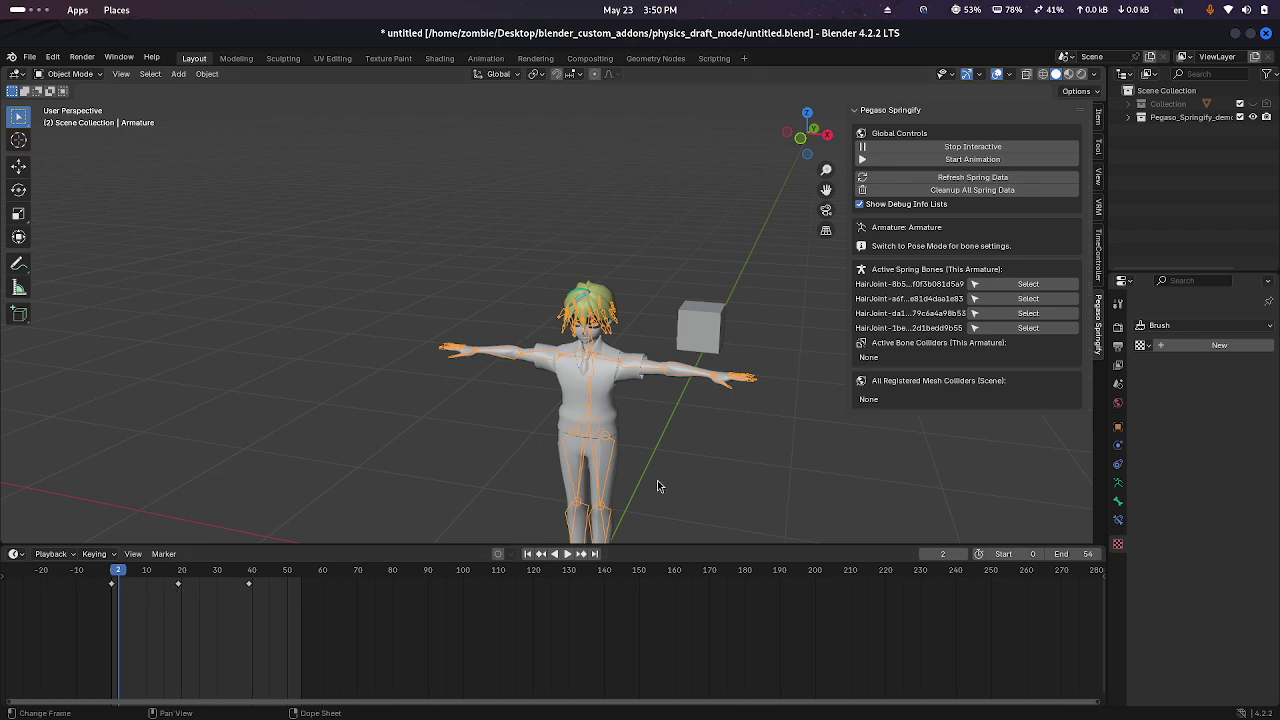
key("g")
key("x")
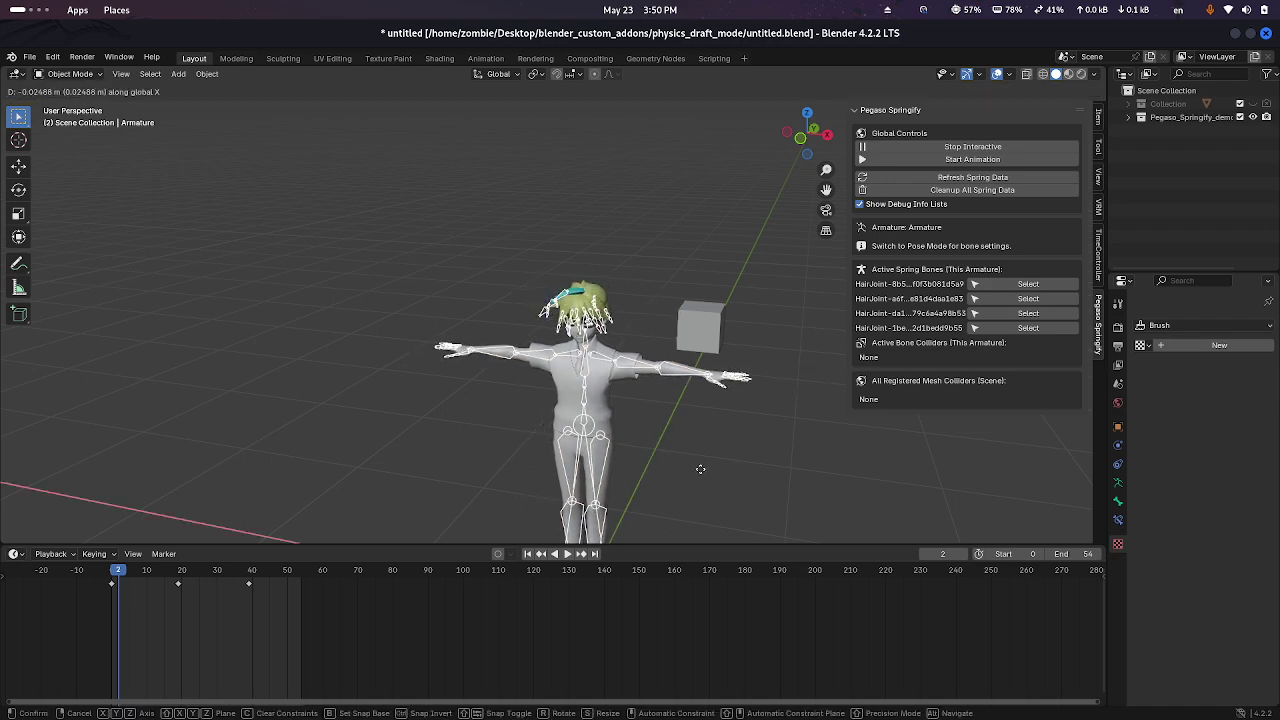
key("x")
key("x")
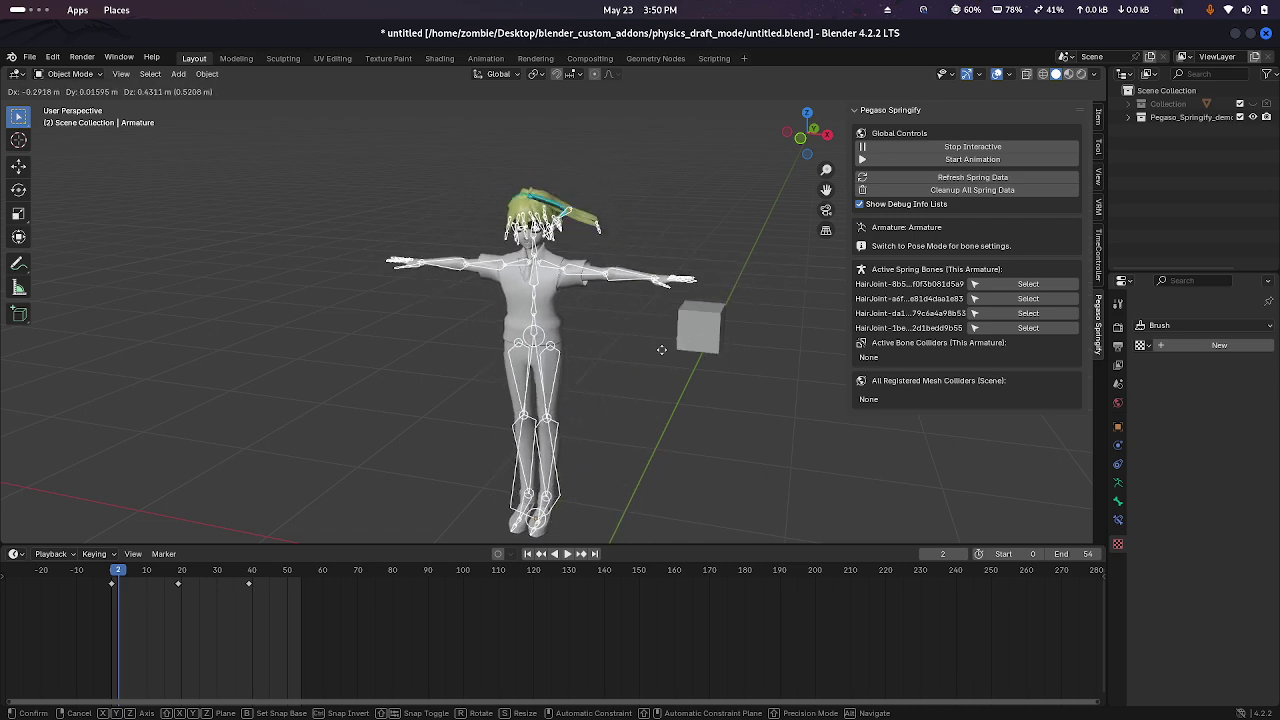
left_click(674, 394)
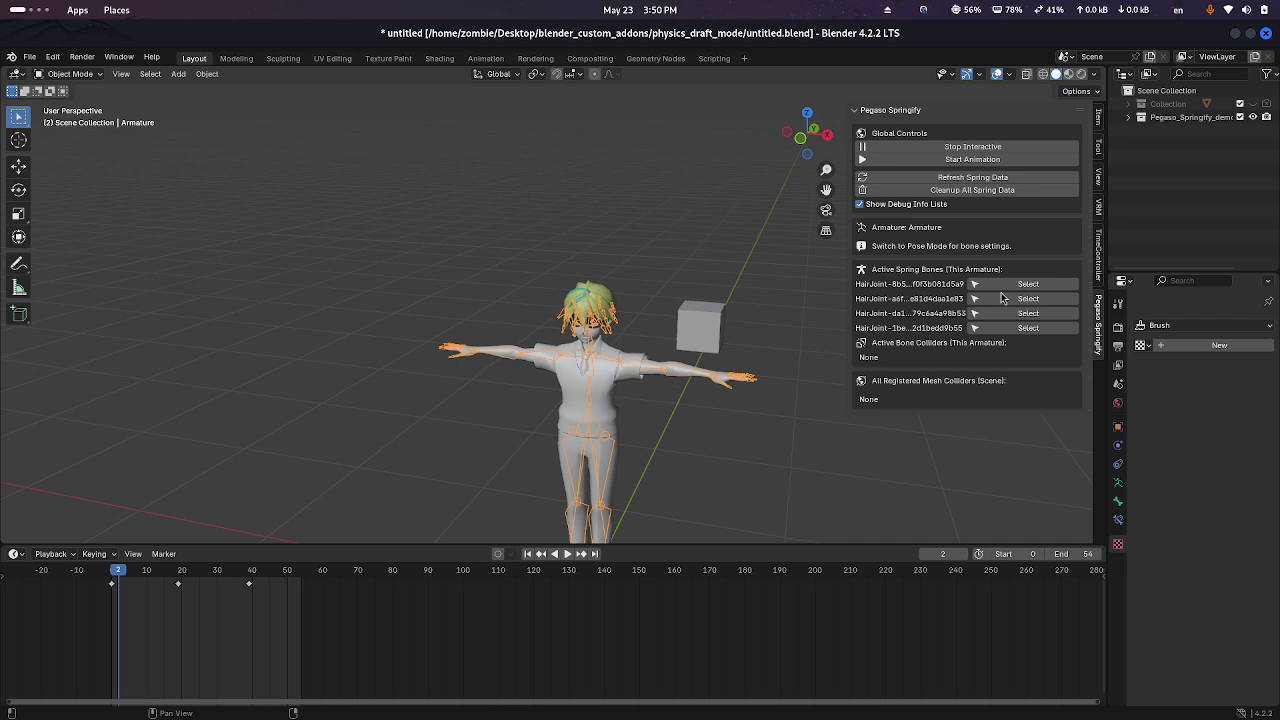
Stop the interactive simulation and switch the armature into Pose Mode
scroll(672, 359, "up", 2)
scroll(668, 359, "up", 2)
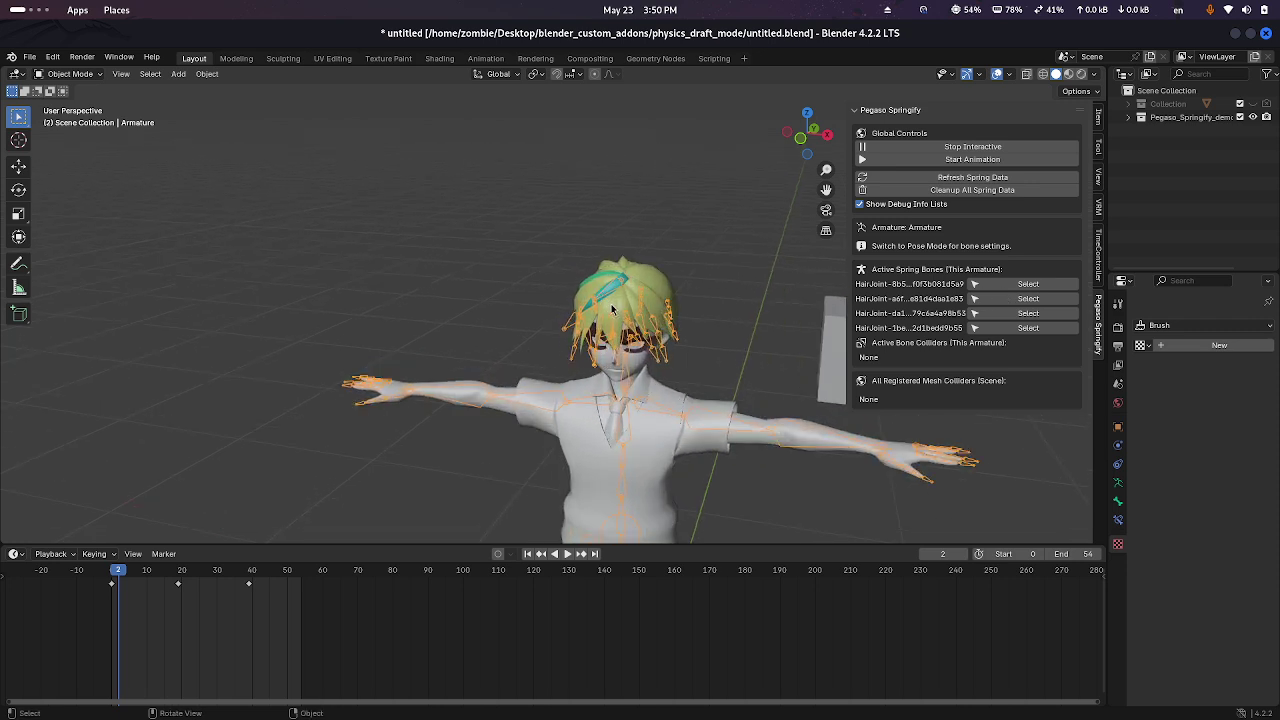
left_click(990, 149)
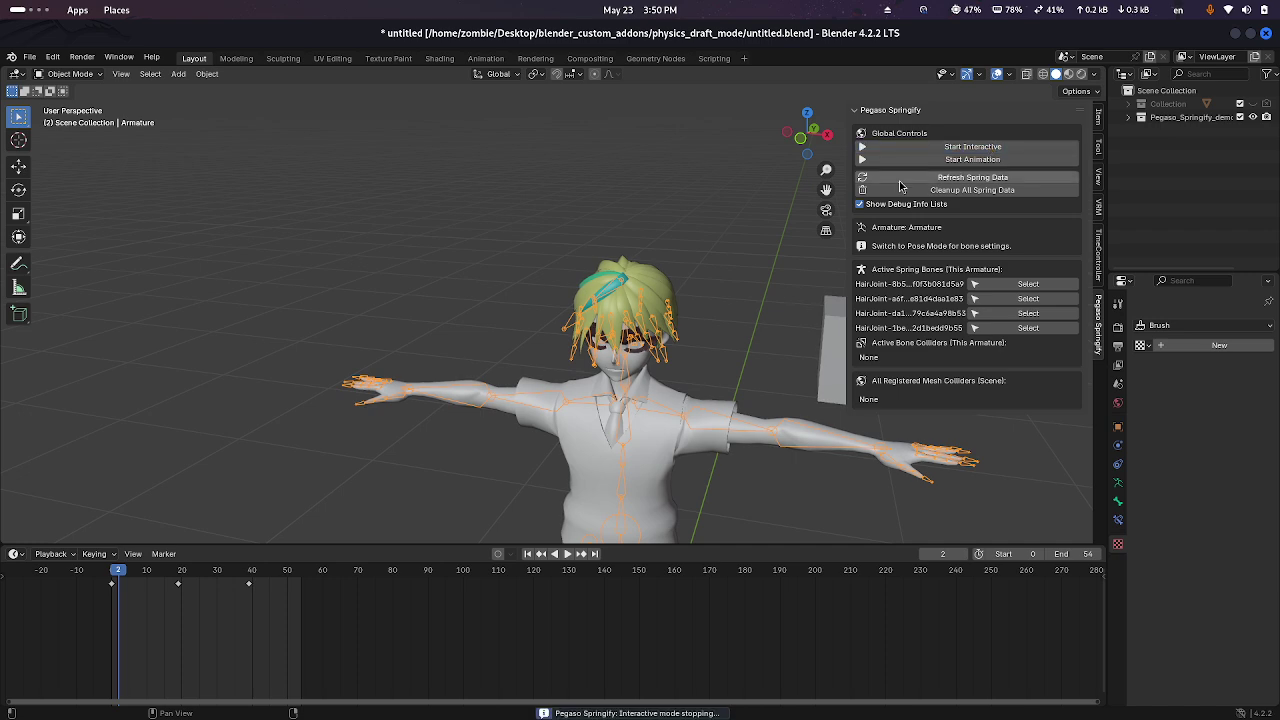
key("ctrl+Tab")
Tick Rotation Mode on the spring hair bones one by one
left_click(617, 291)
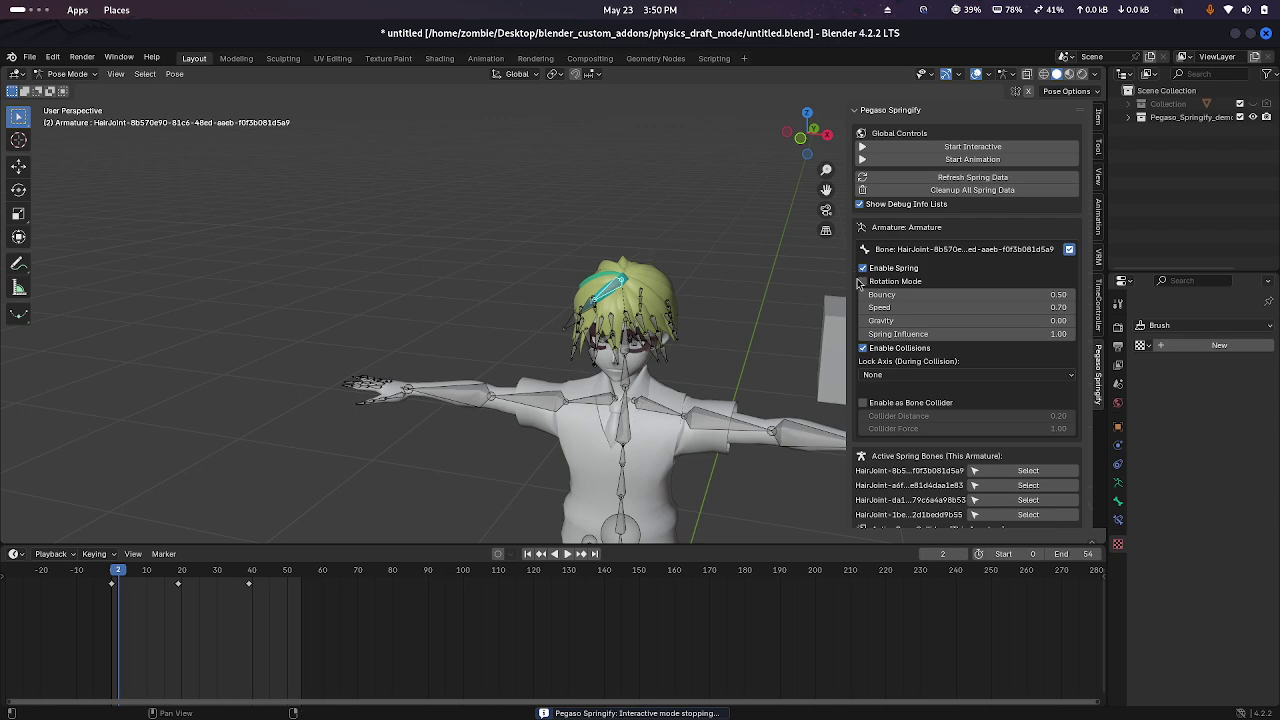
mouse_move(606, 171)
middle_mouse_down()
mouse_move(678, 177)
mouse_move(573, 204)
mouse_move(516, 272)
middle_mouse_up()
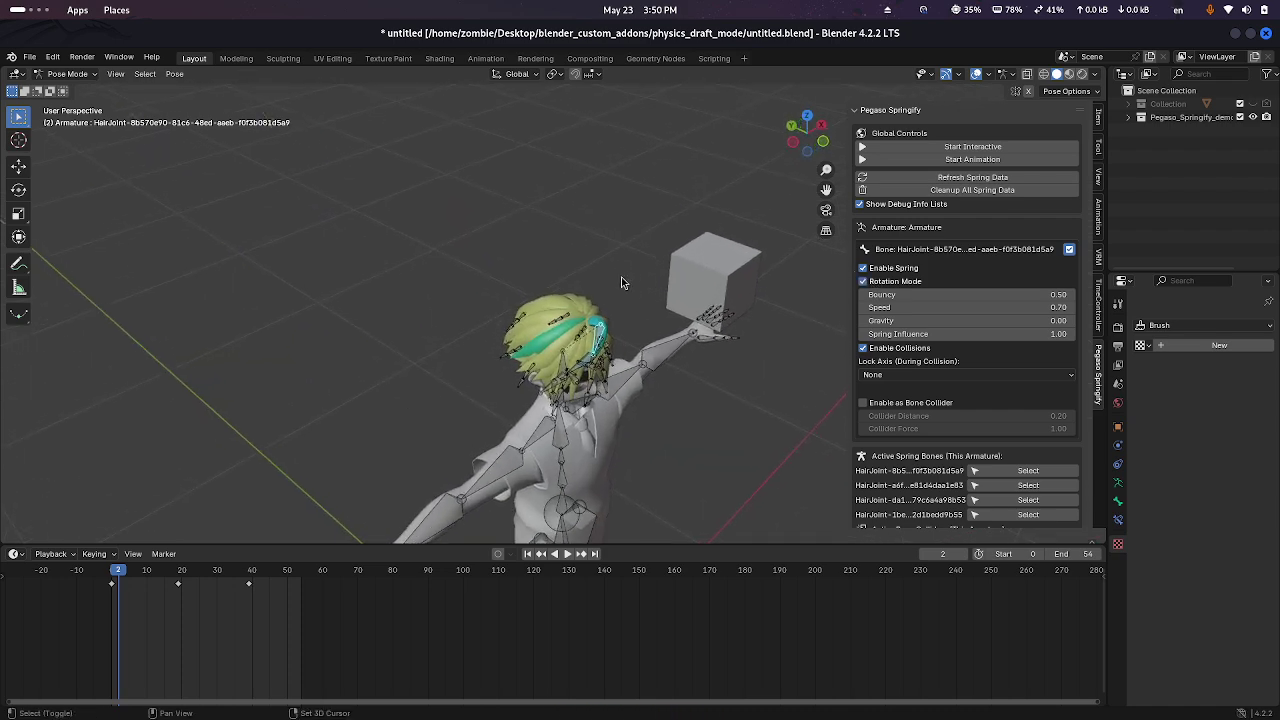
left_click(511, 327)
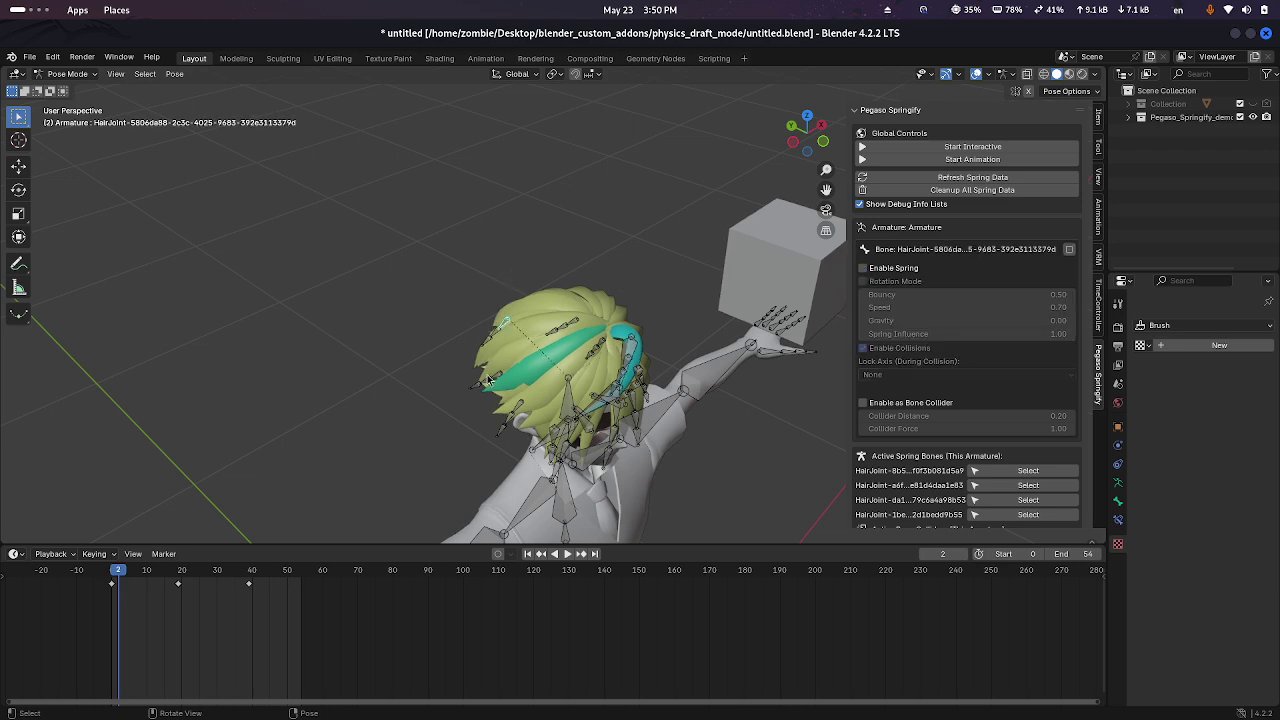
left_click(878, 281)
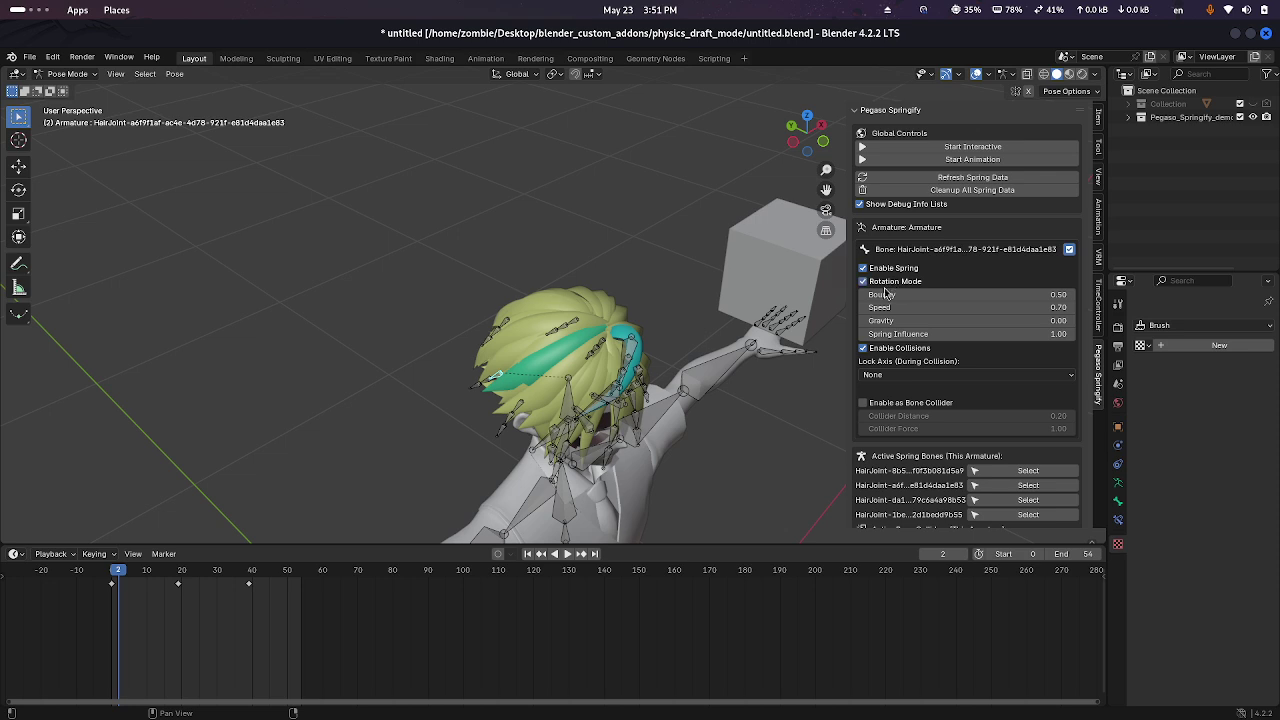
left_click(525, 410)
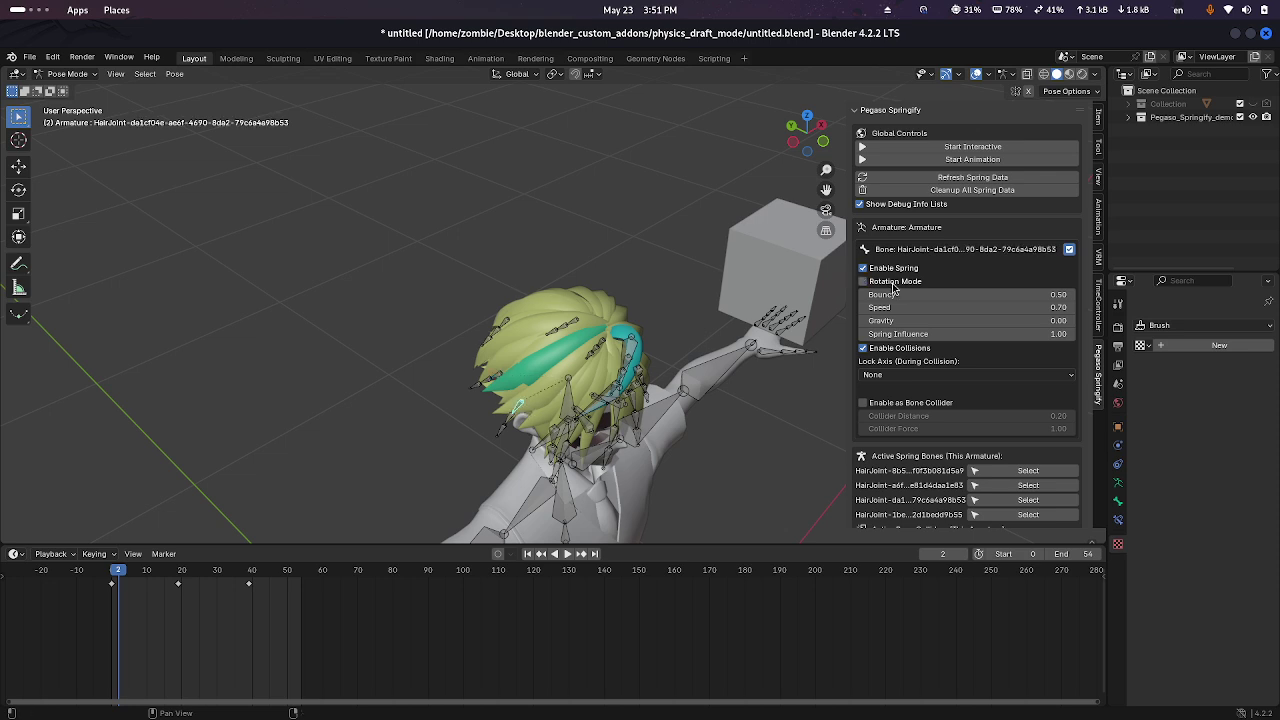
left_click(894, 283)
left_click(575, 325)
left_click(893, 283)
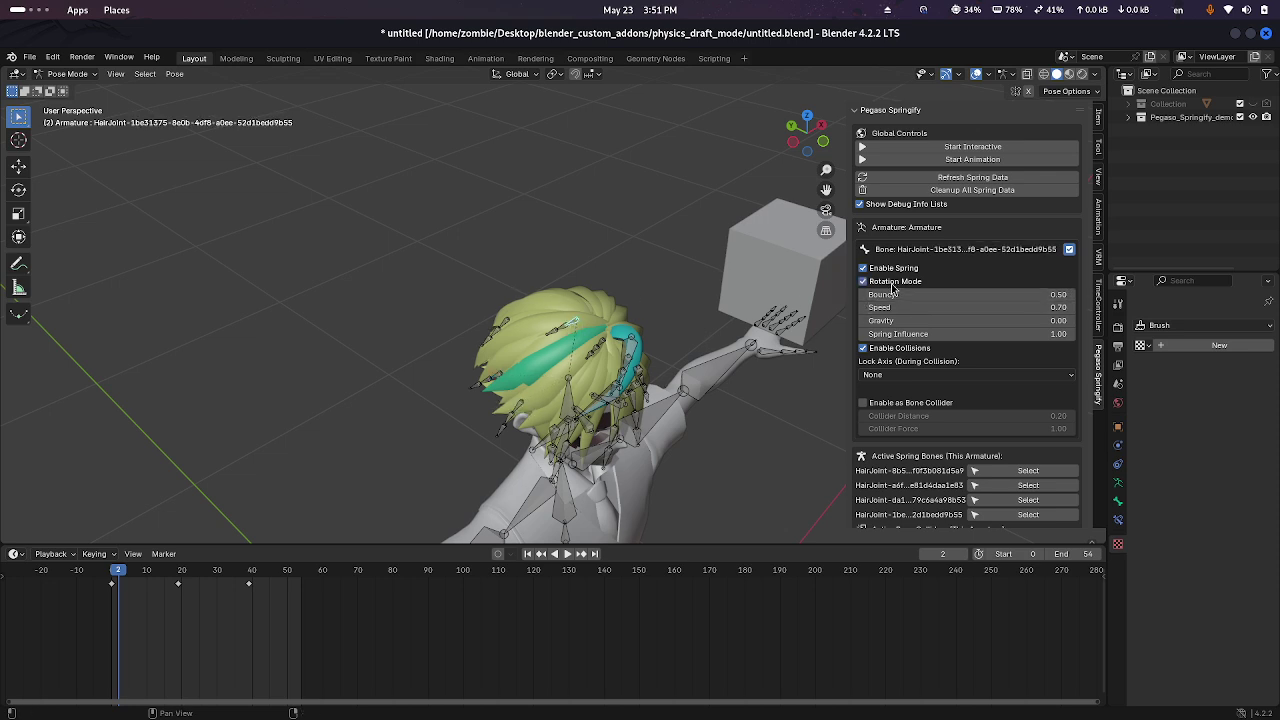
Reselect the first spring hair bone and orbit to a straight front view
left_click(600, 345)
scroll(688, 360, "down", 2)
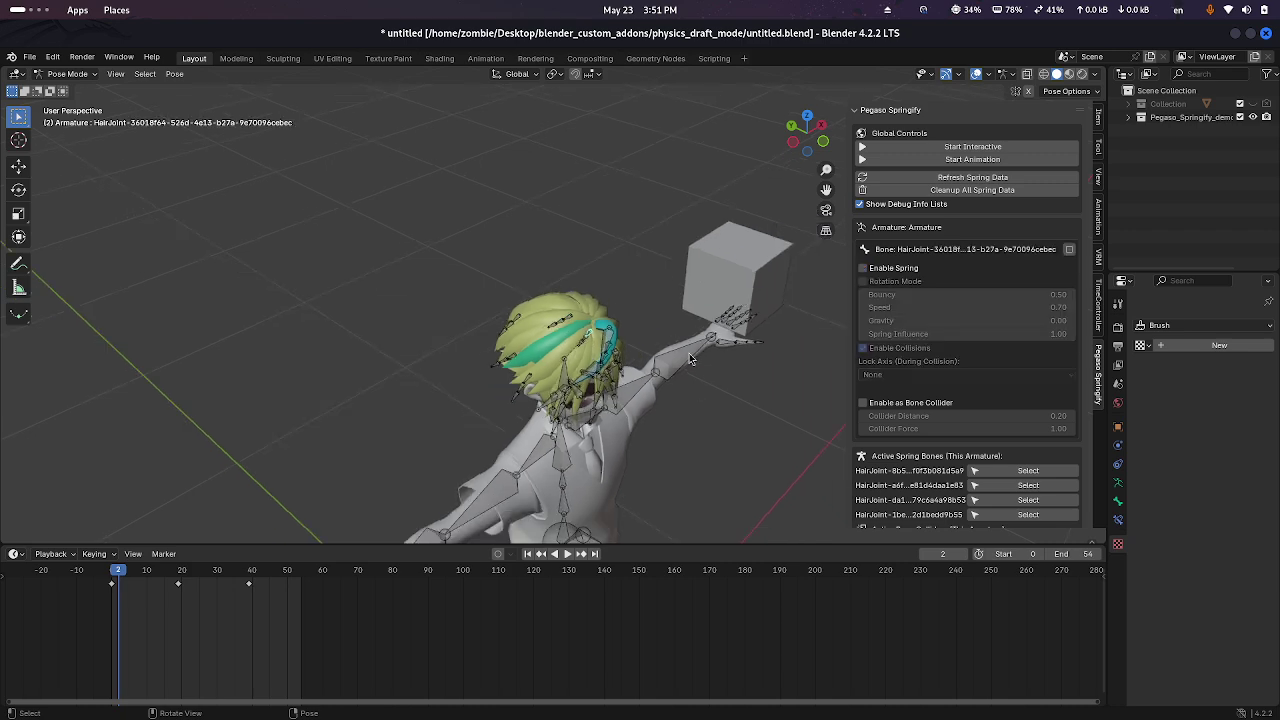
scroll(713, 380, "down", 1)
middle_click_drag(603, 345, 603, 358)
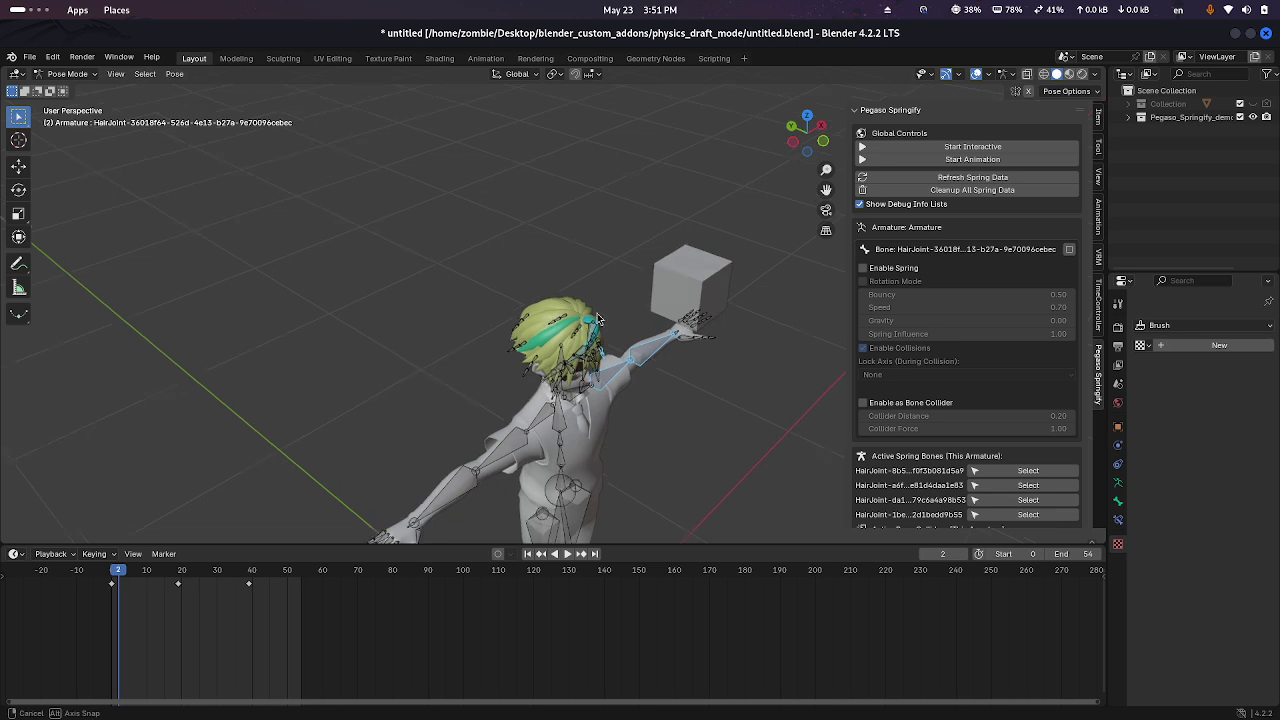
left_click(603, 358)
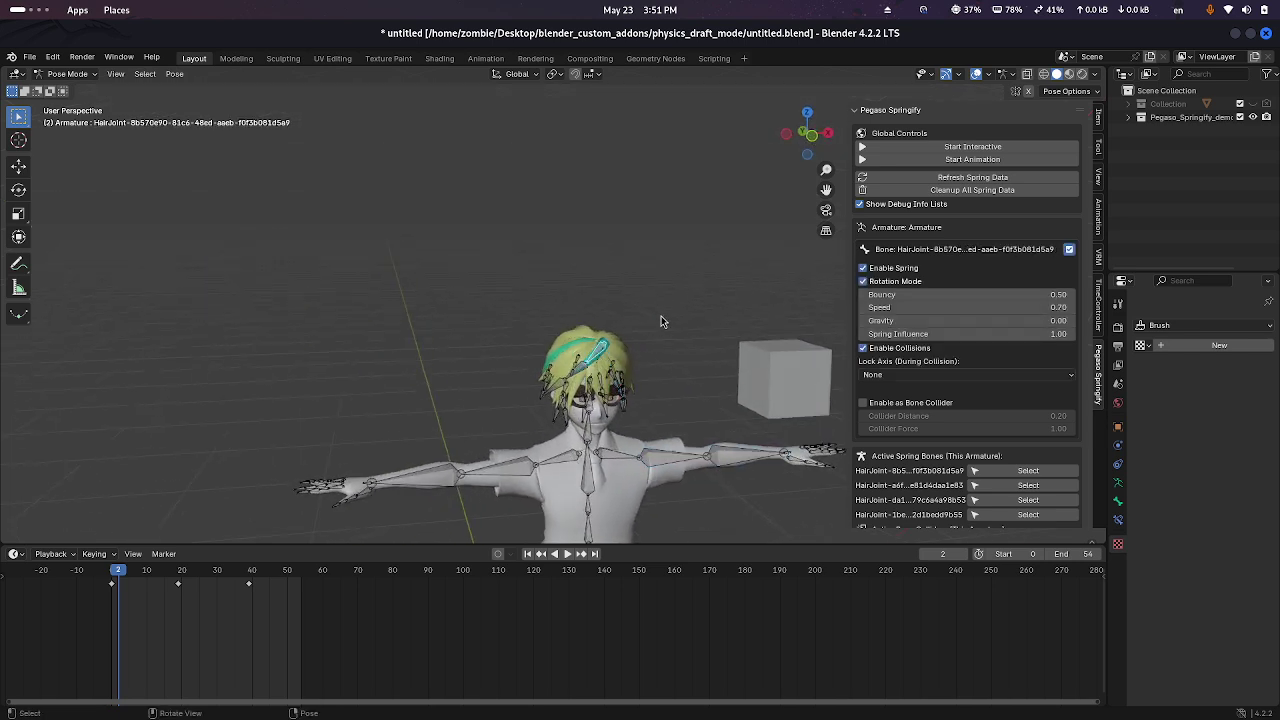
middle_click_drag(663, 320, 639, 300)
Return the armature to Object Mode and restart the interactive spring simulation
key("ctrl+Tab")
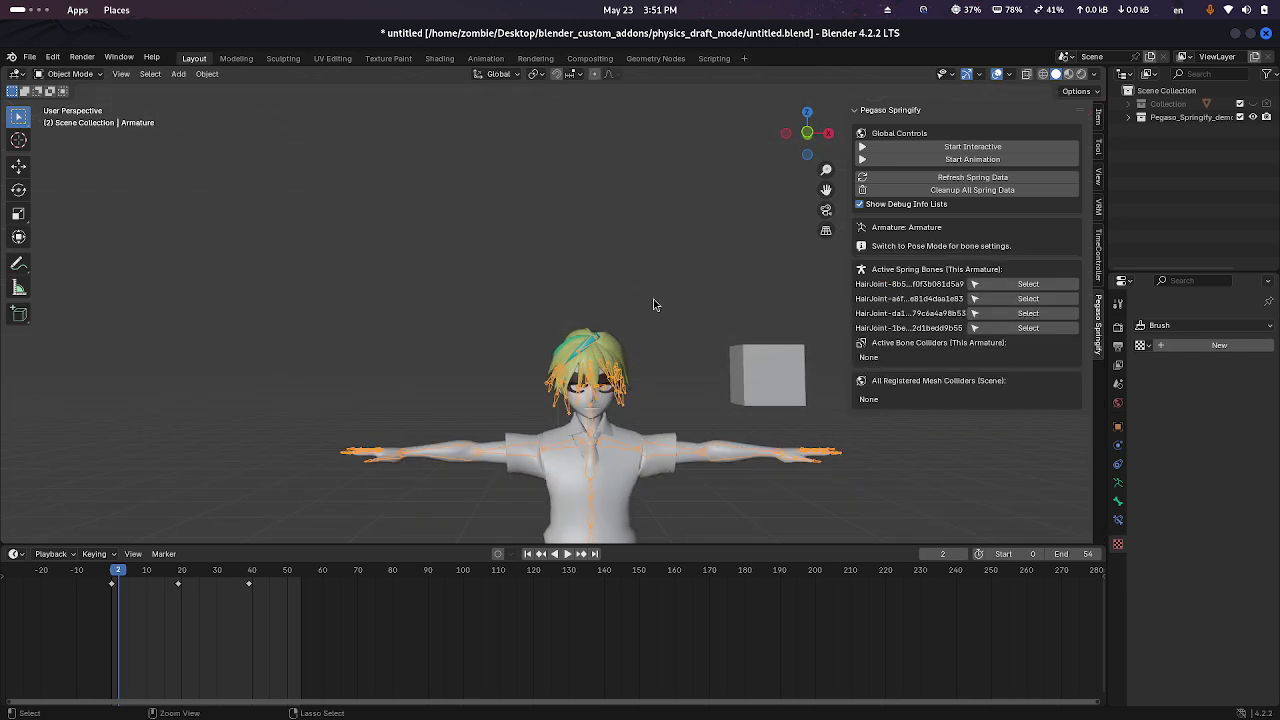
scroll(672, 280, "down", 2)
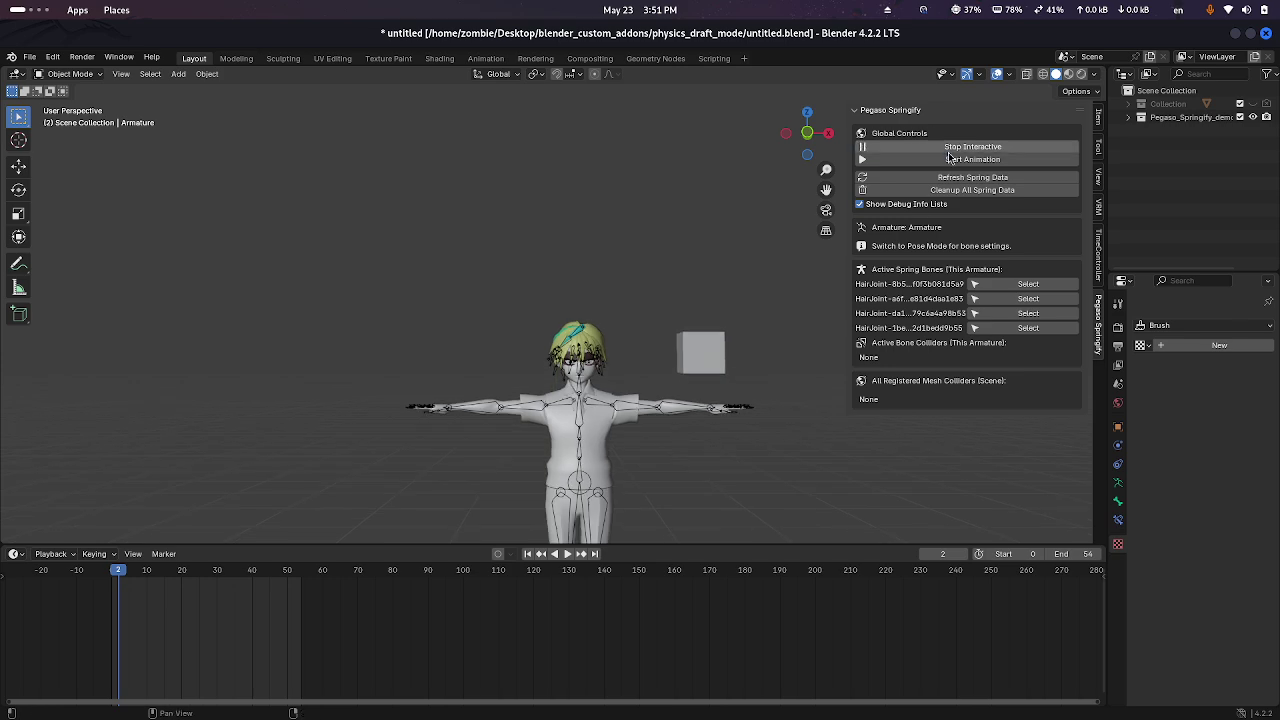
left_click(866, 148)
scroll(663, 423, "down", 1)
scroll(641, 415, "down", 1)
scroll(640, 415, "up", 5)
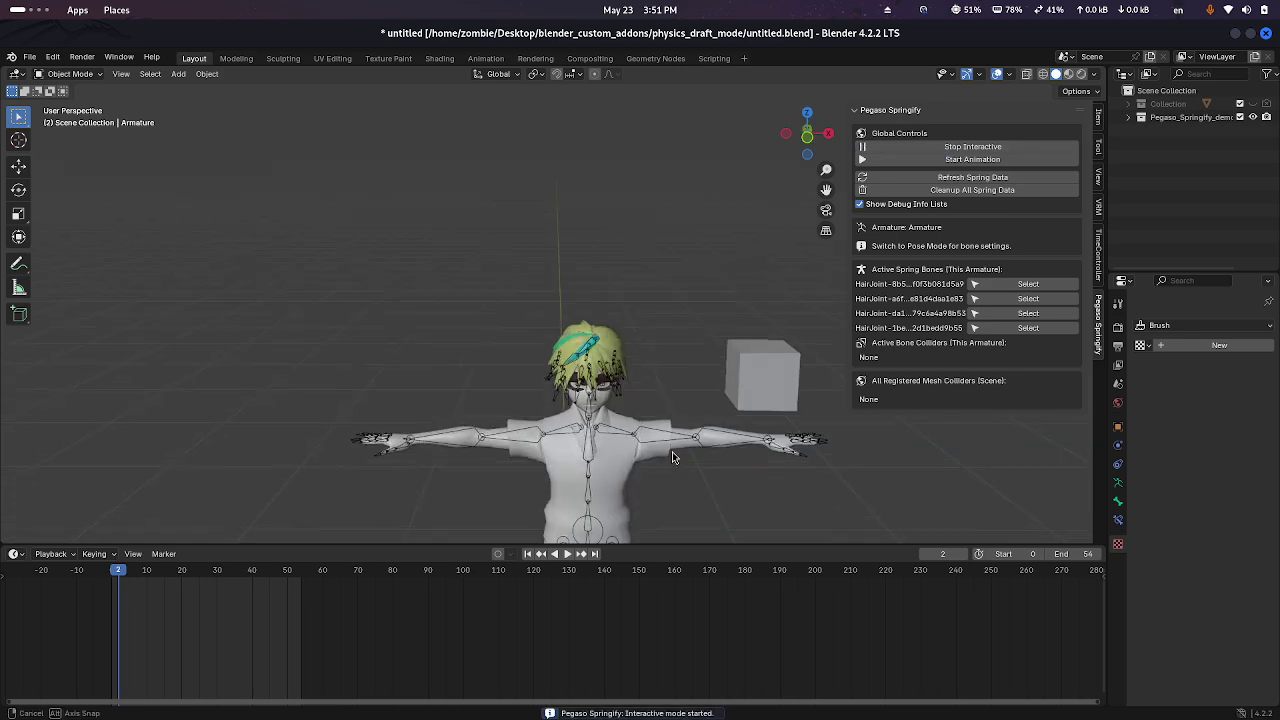
scroll(672, 451, "down", 2)
Move the armature along X to test the hair springs, then stop interactive mode
left_click(587, 492)
key("g")
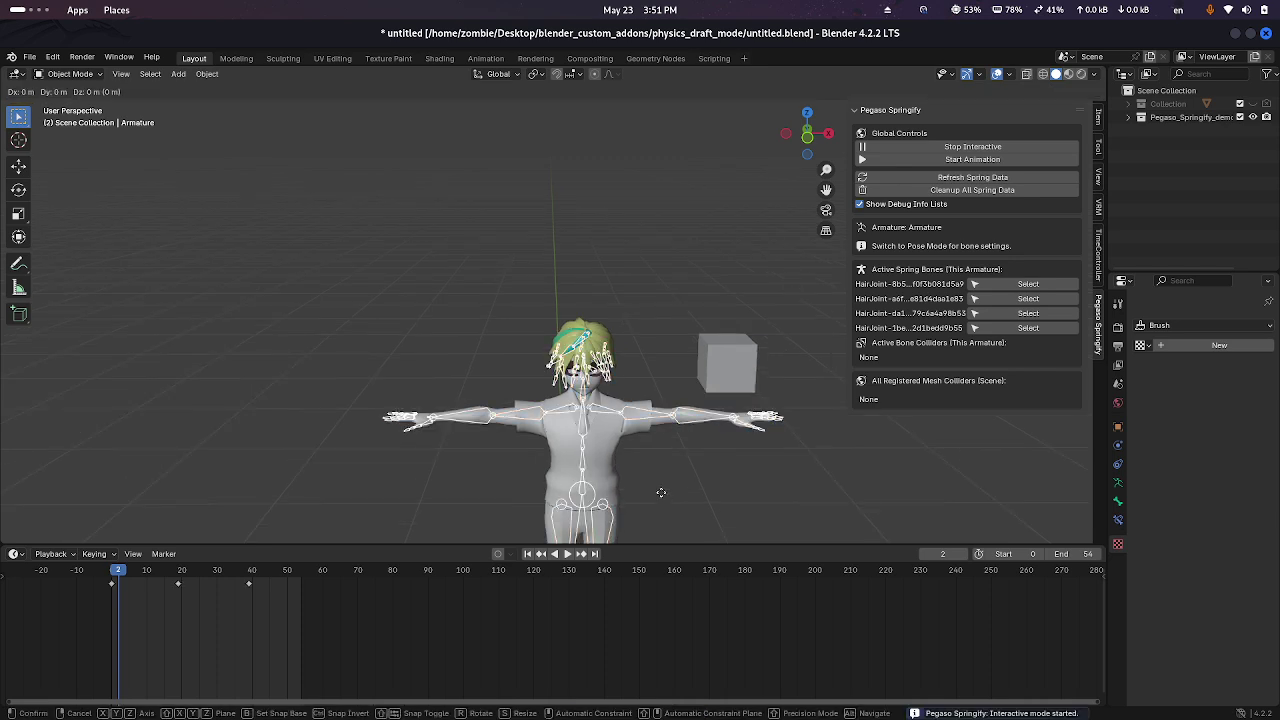
key("x")
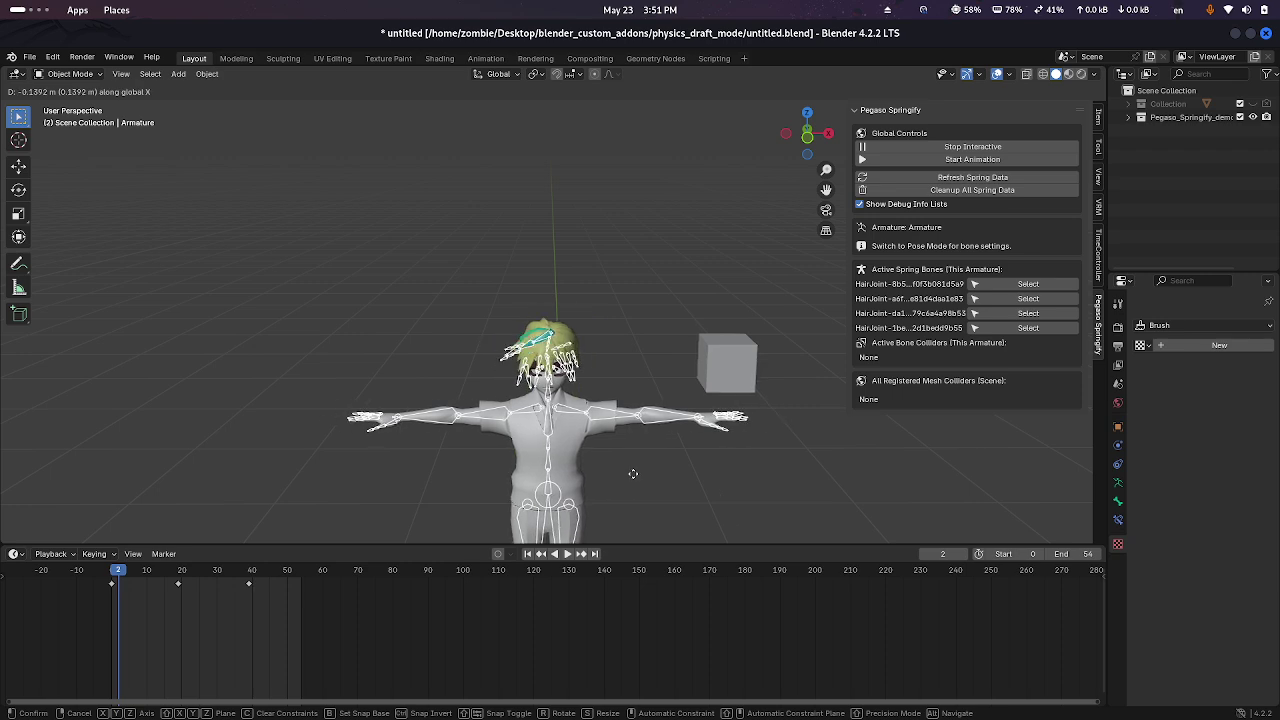
left_click(668, 483)
left_click(685, 485)
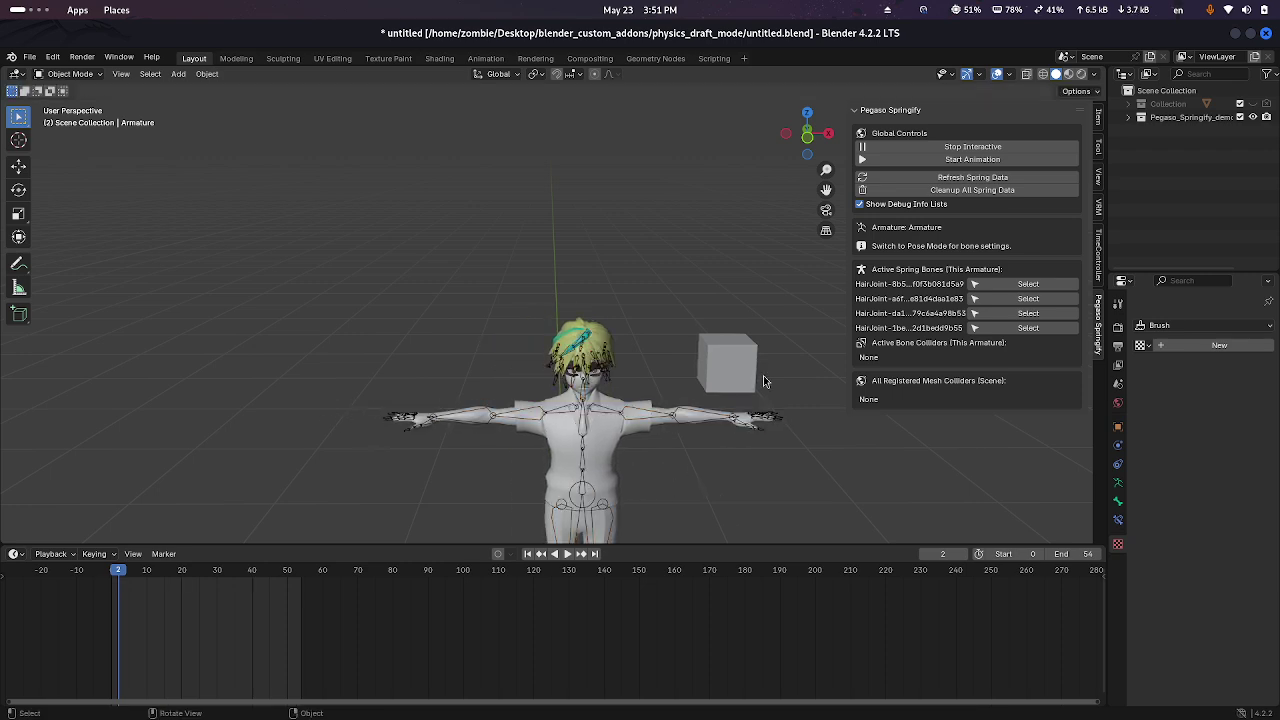
left_click(980, 149)
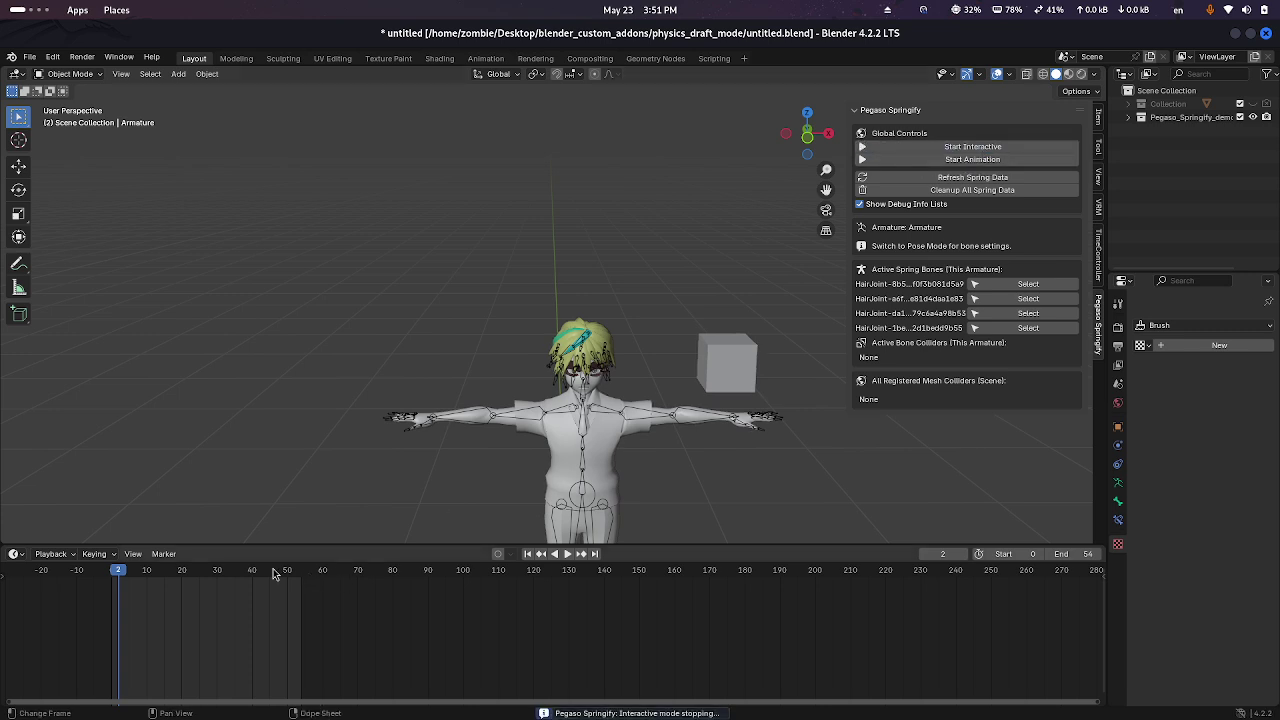
From frame 0, run Springify animation mode through timeline playback, then turn it off
left_click_drag(117, 577, 103, 575)
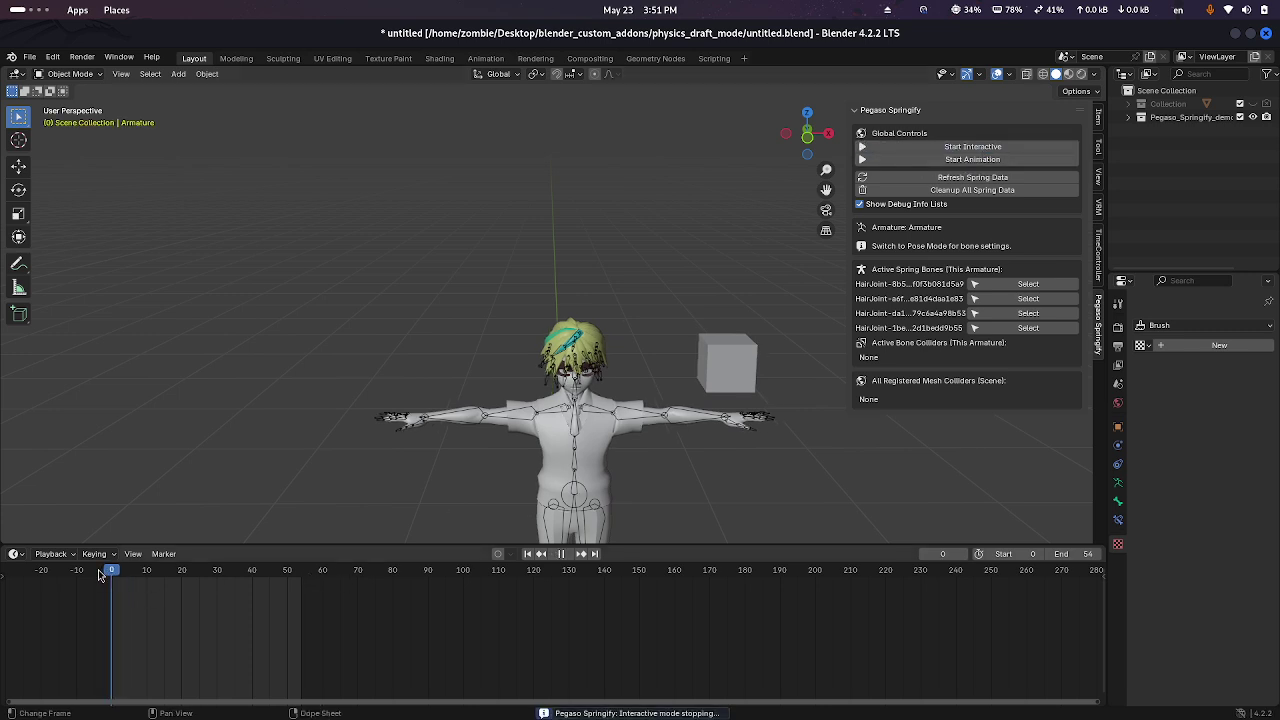
left_click(972, 166)
scroll(368, 456, "down", 2)
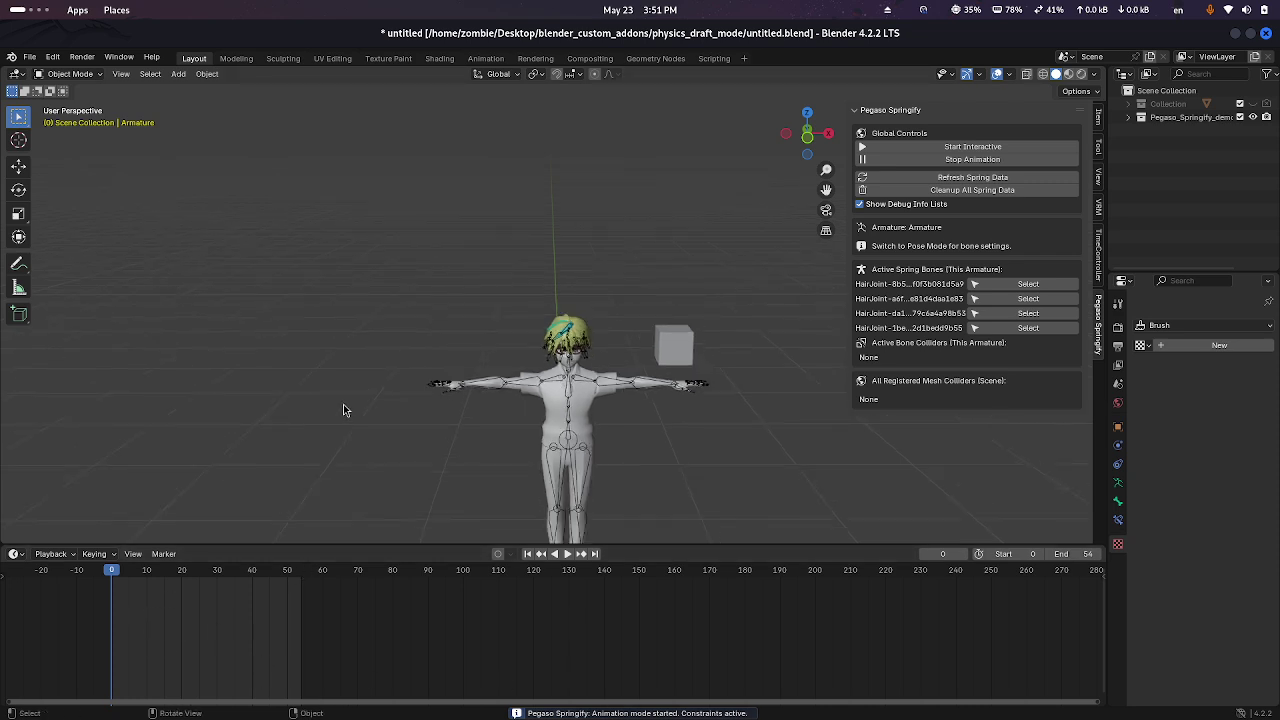
key("space")
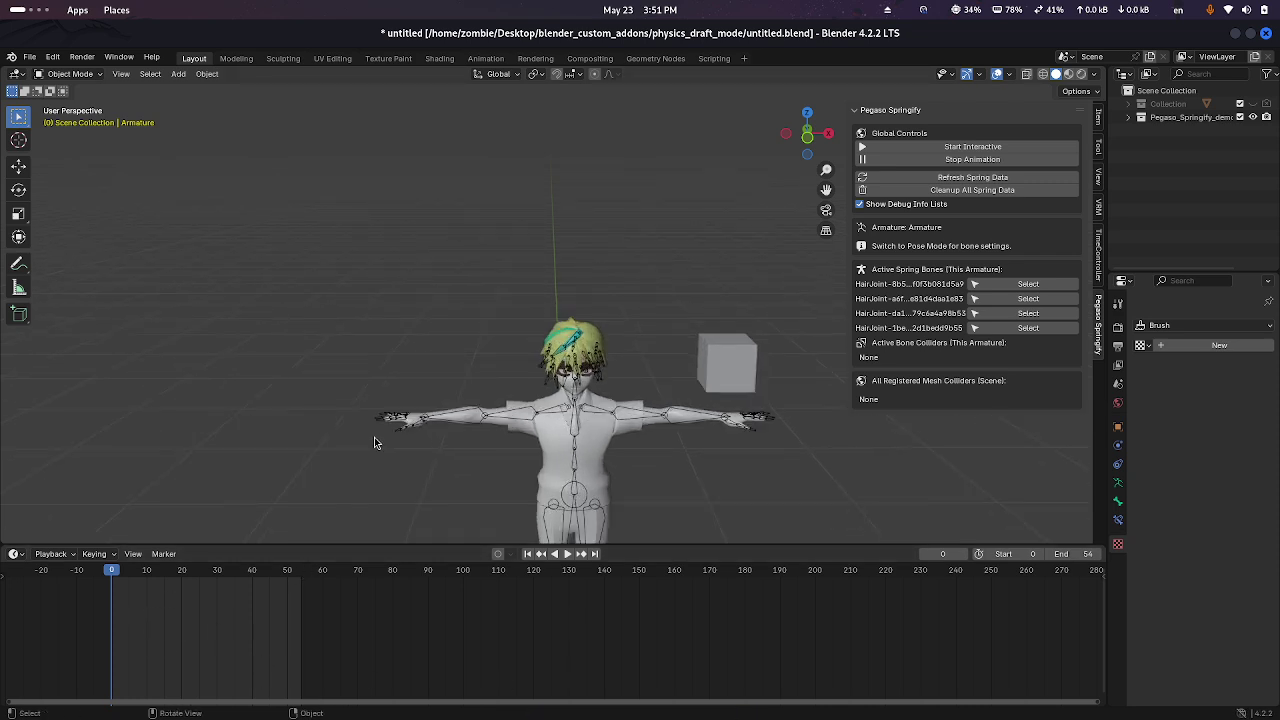
key("n")
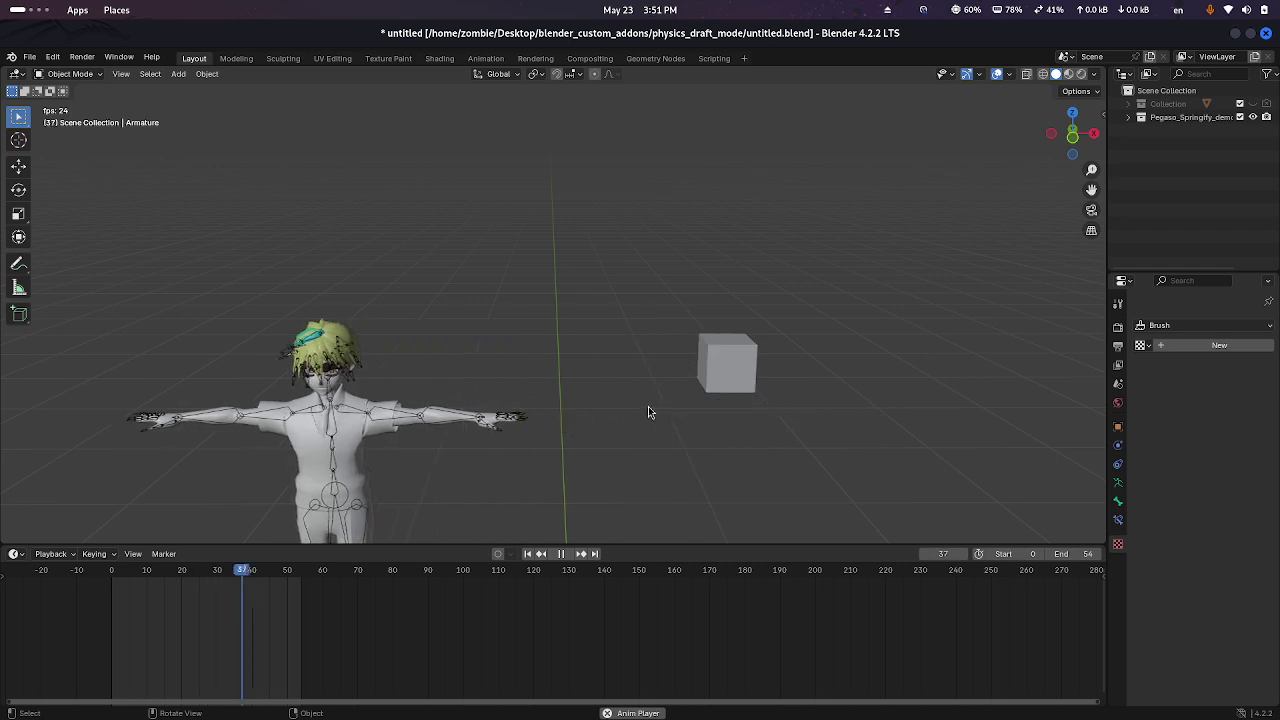
key("space")
key("space")
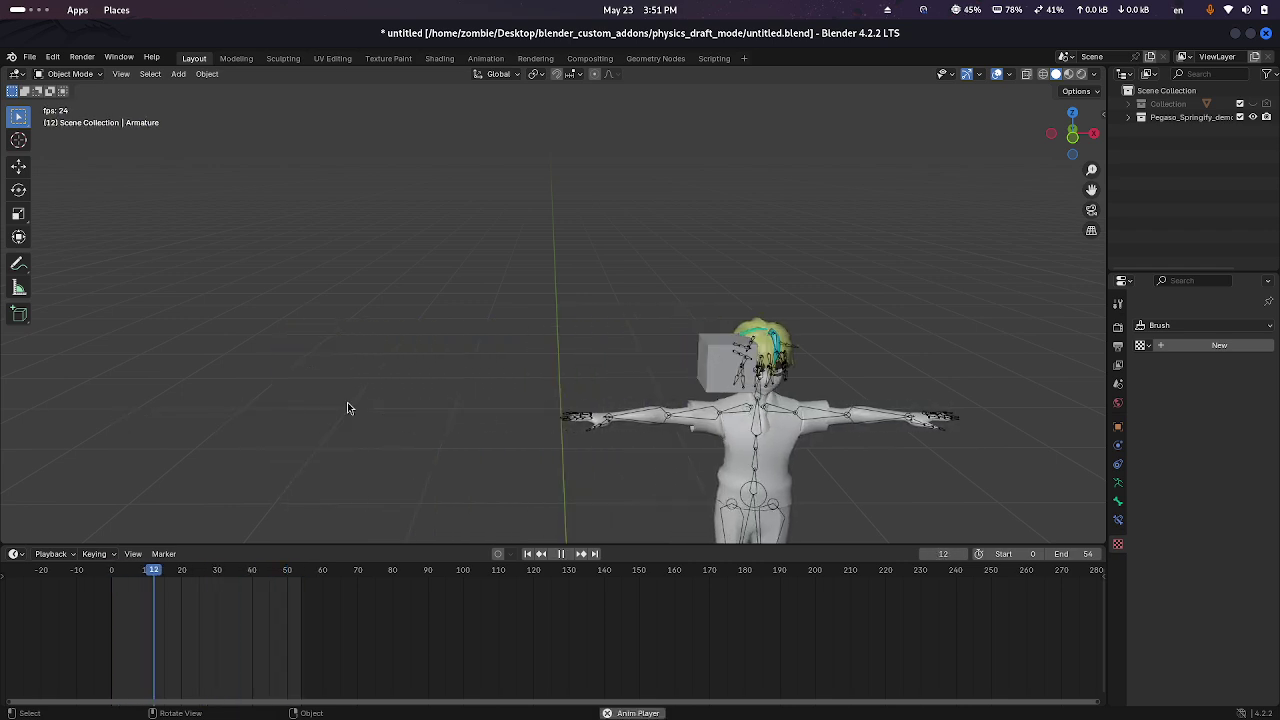
key("n")
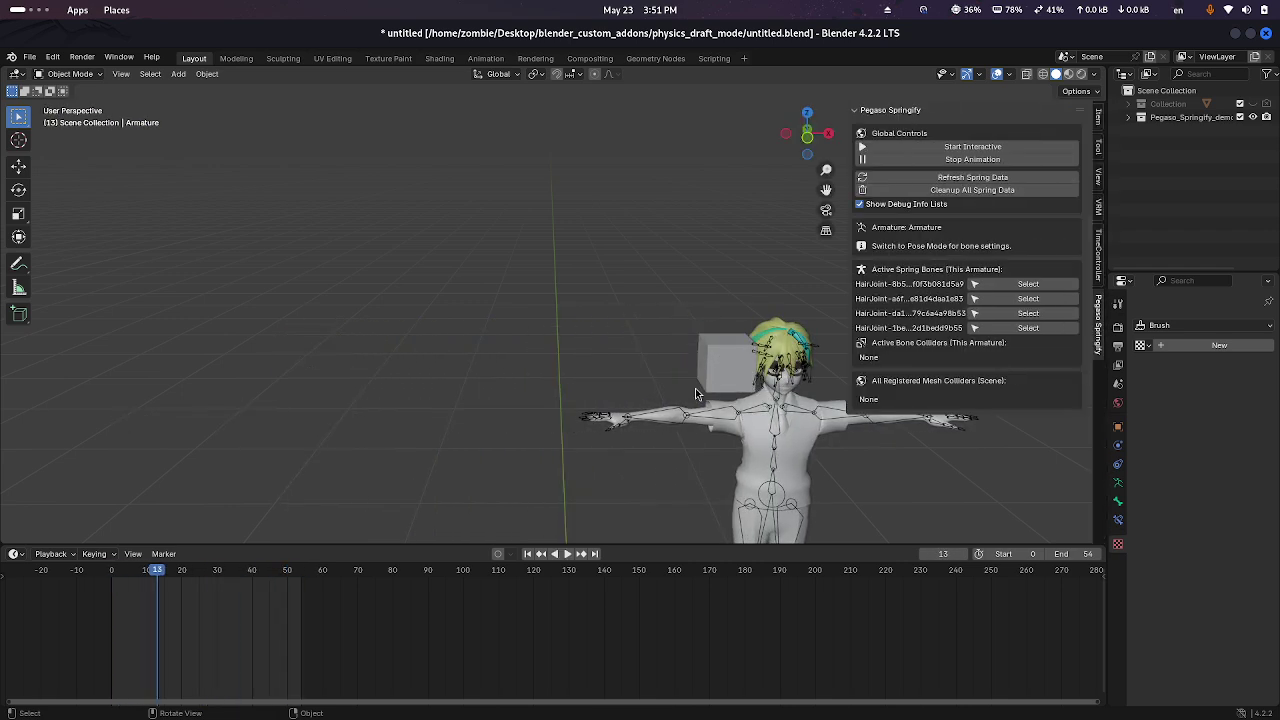
scroll(665, 366, "down", 2)
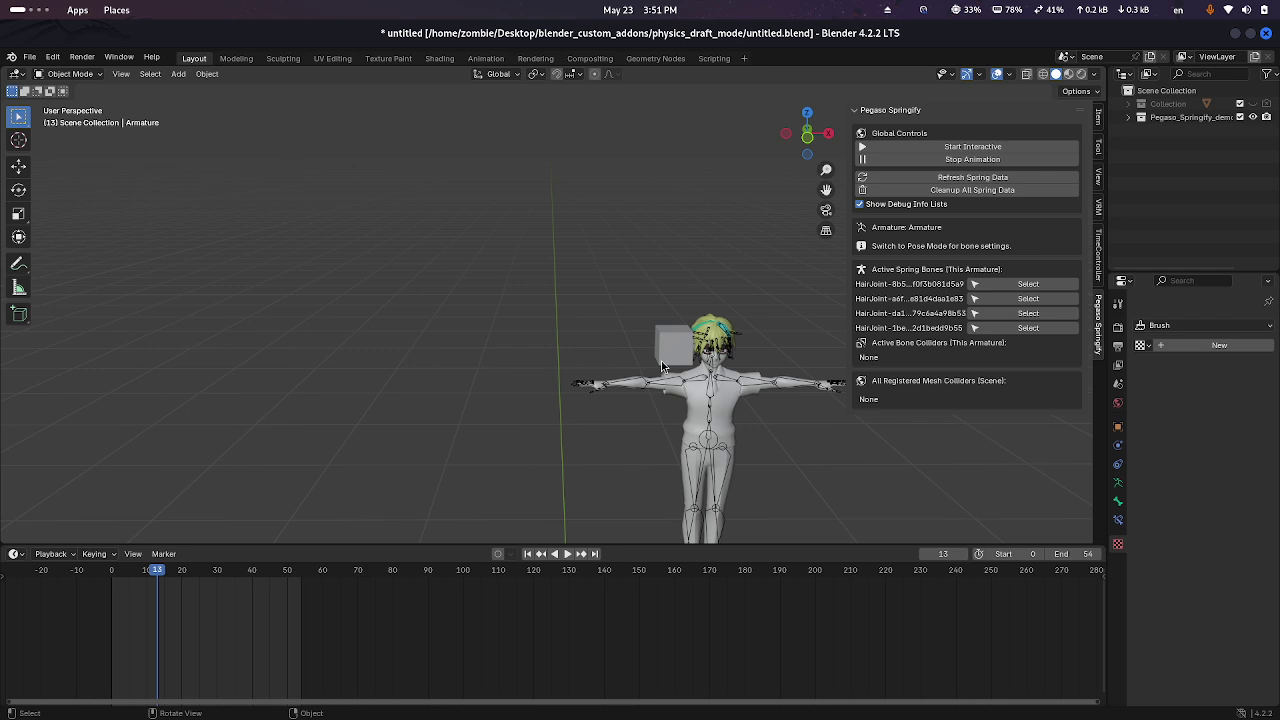
left_click(946, 162)
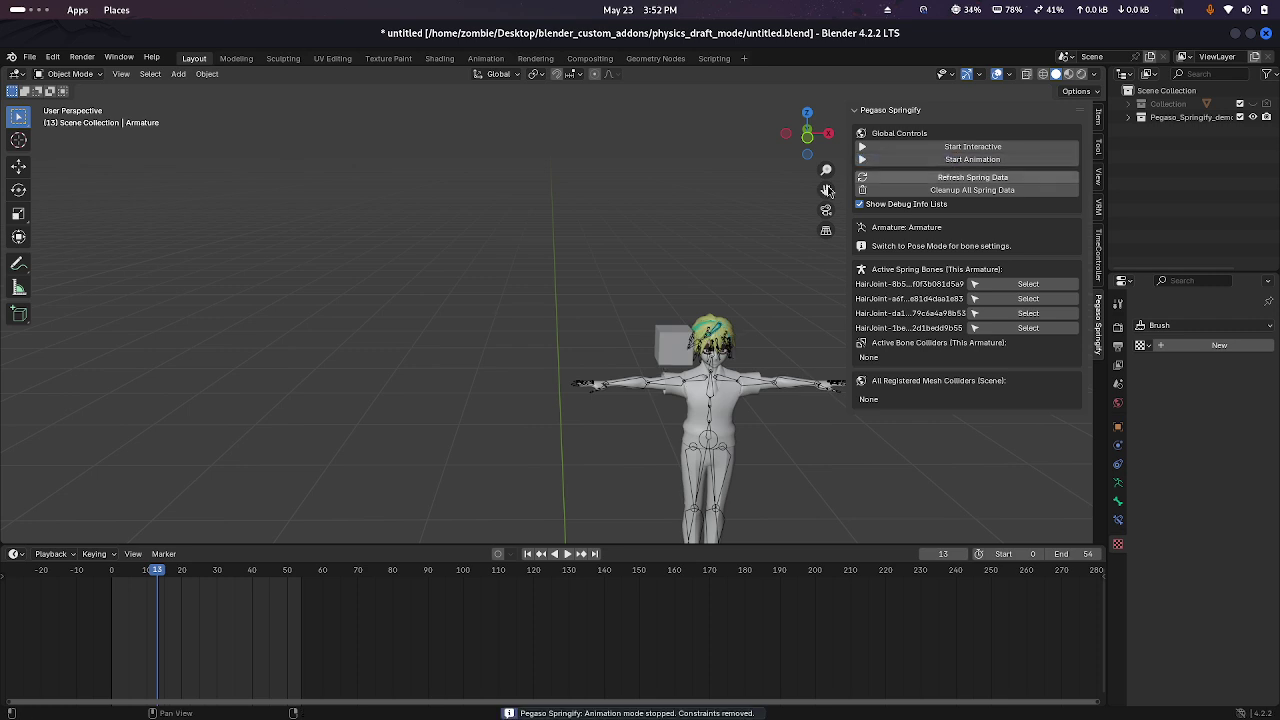
At frame 0, enable Cube.001 as a mesh collider and start the interactive simulation
left_click(722, 464)
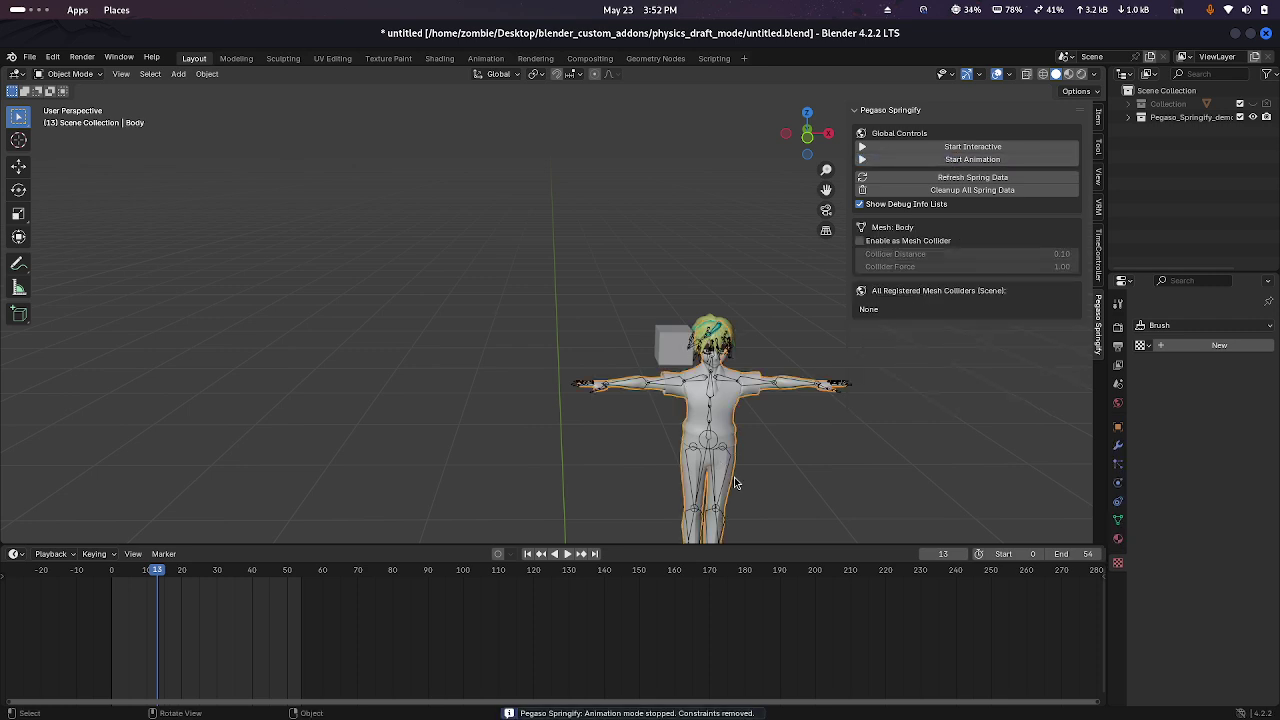
left_click_drag(157, 578, 111, 575)
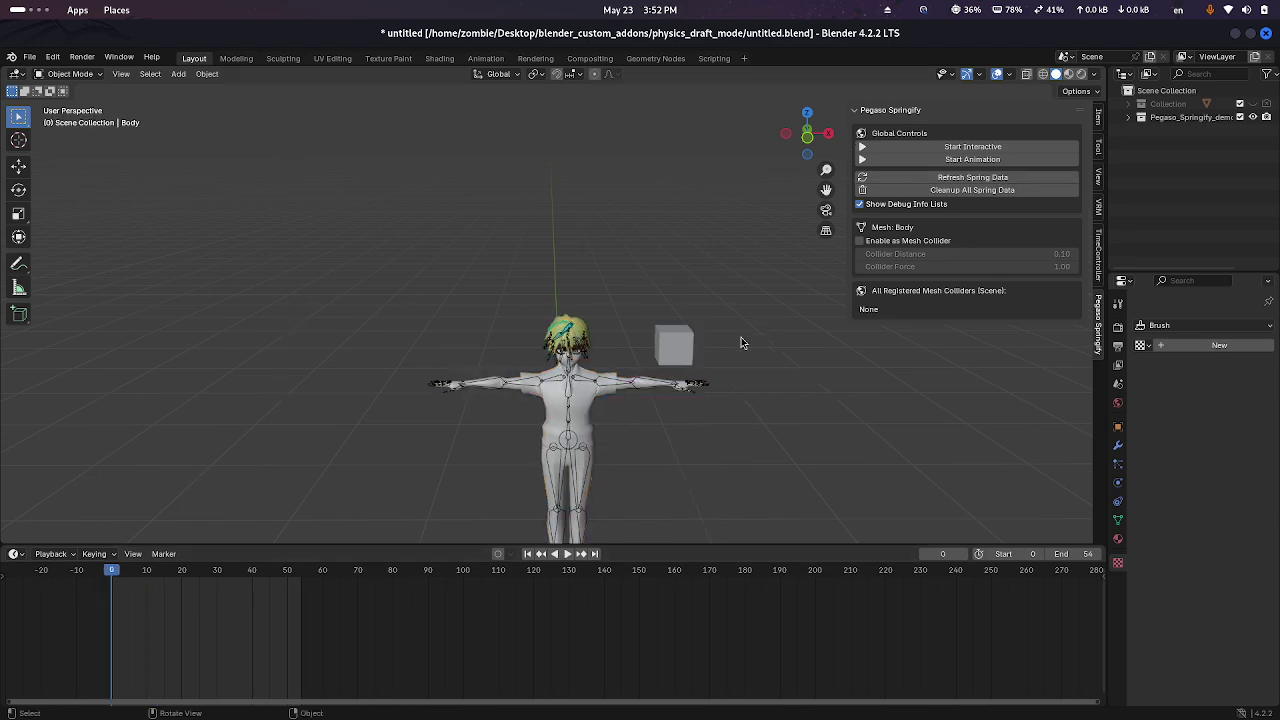
left_click(674, 345)
scroll(802, 411, "up", 2)
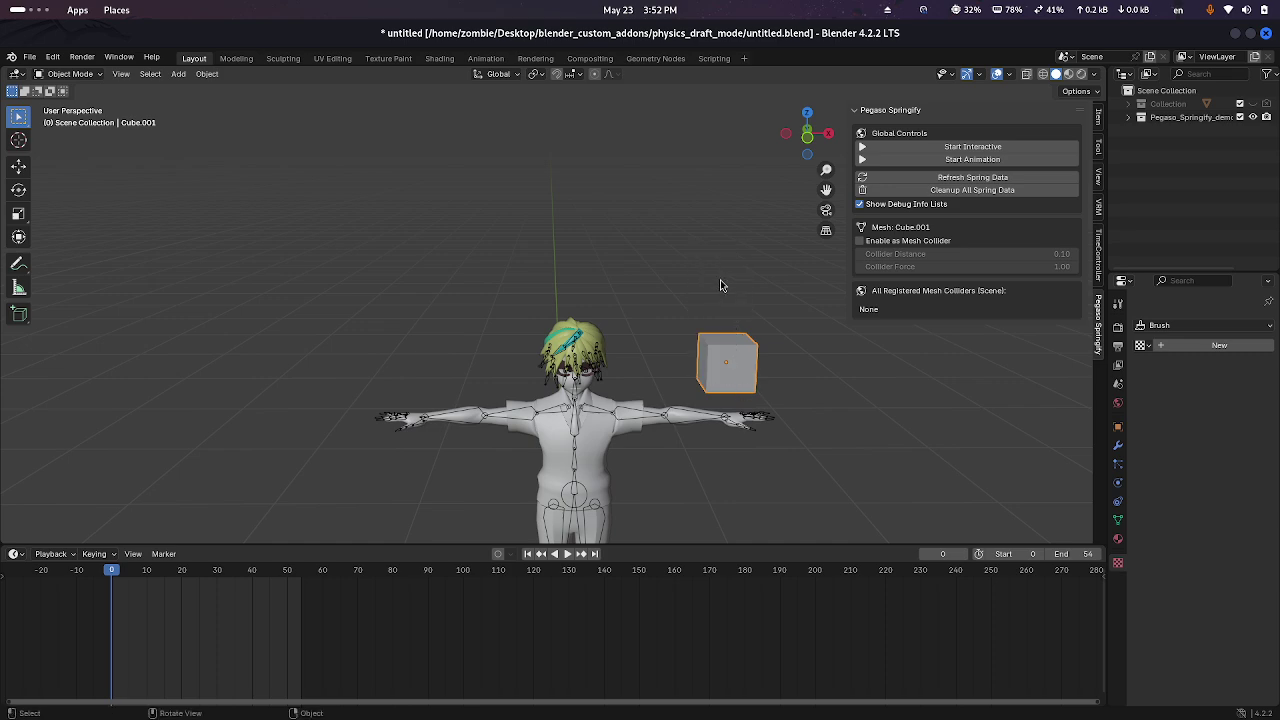
left_click(925, 245)
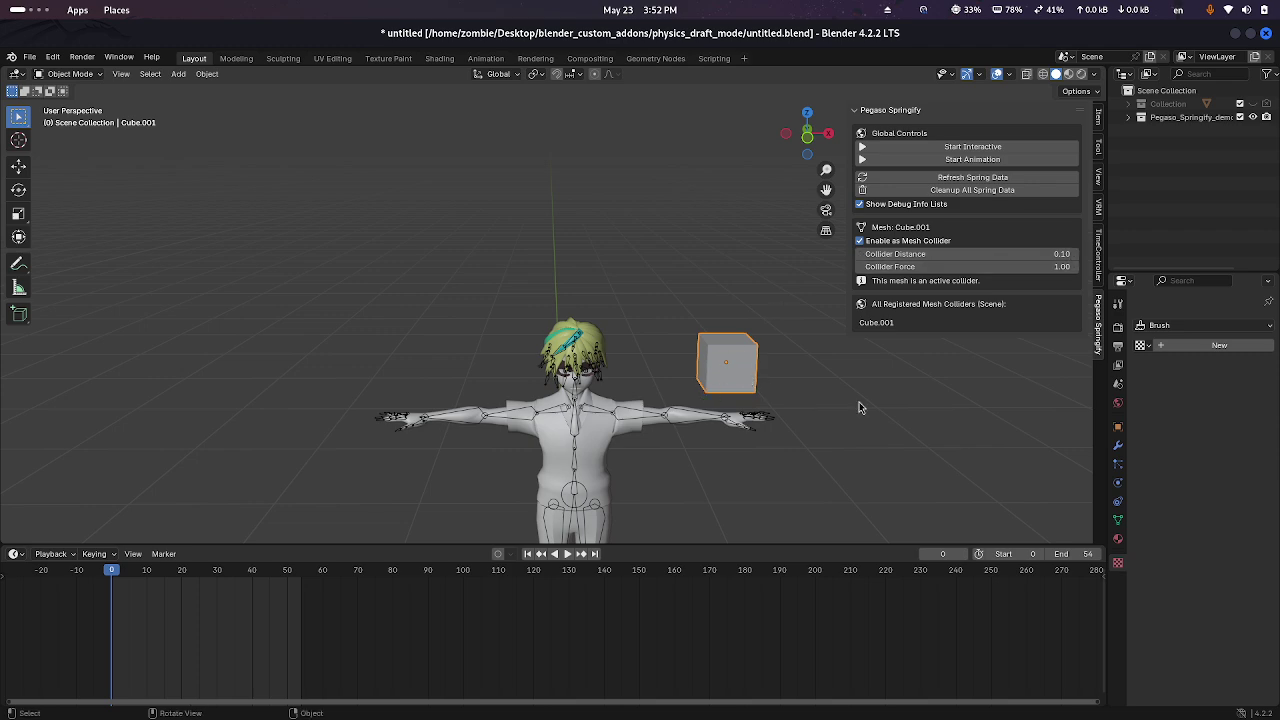
left_click(965, 148)
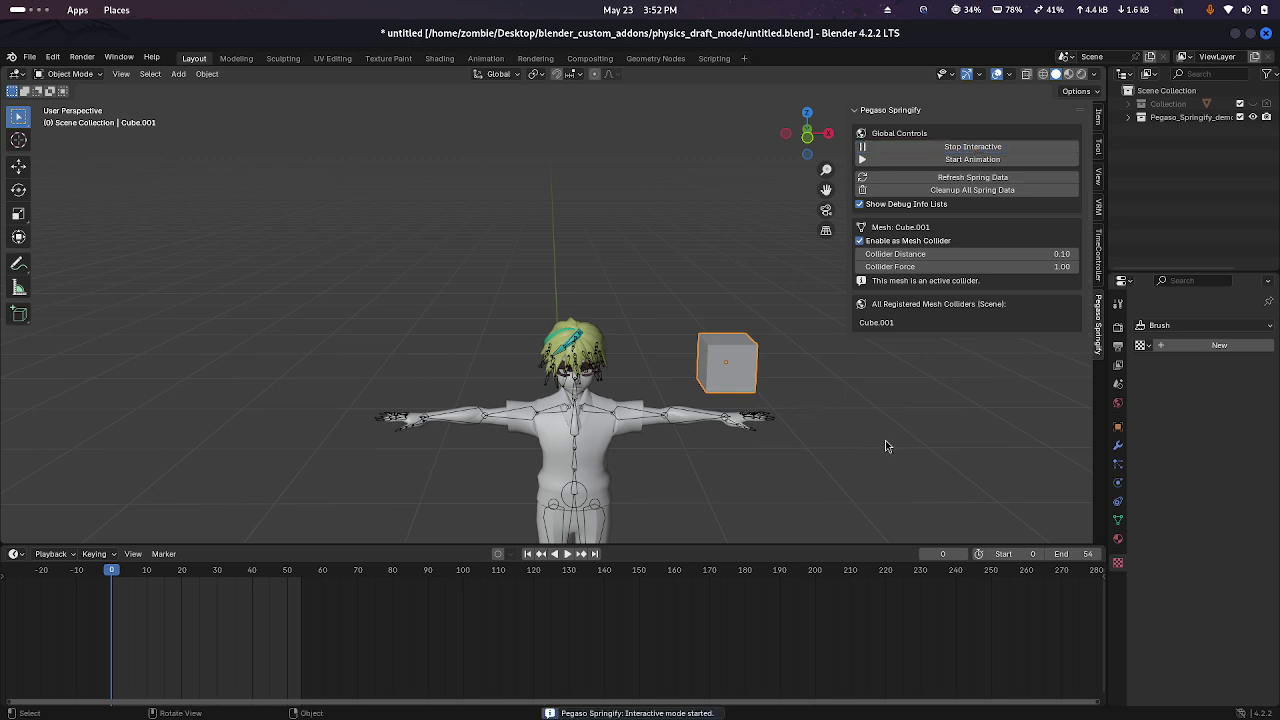
Slide Cube.001 along X through the hair to test collisions, then orbit slightly
key("g")
key("x")
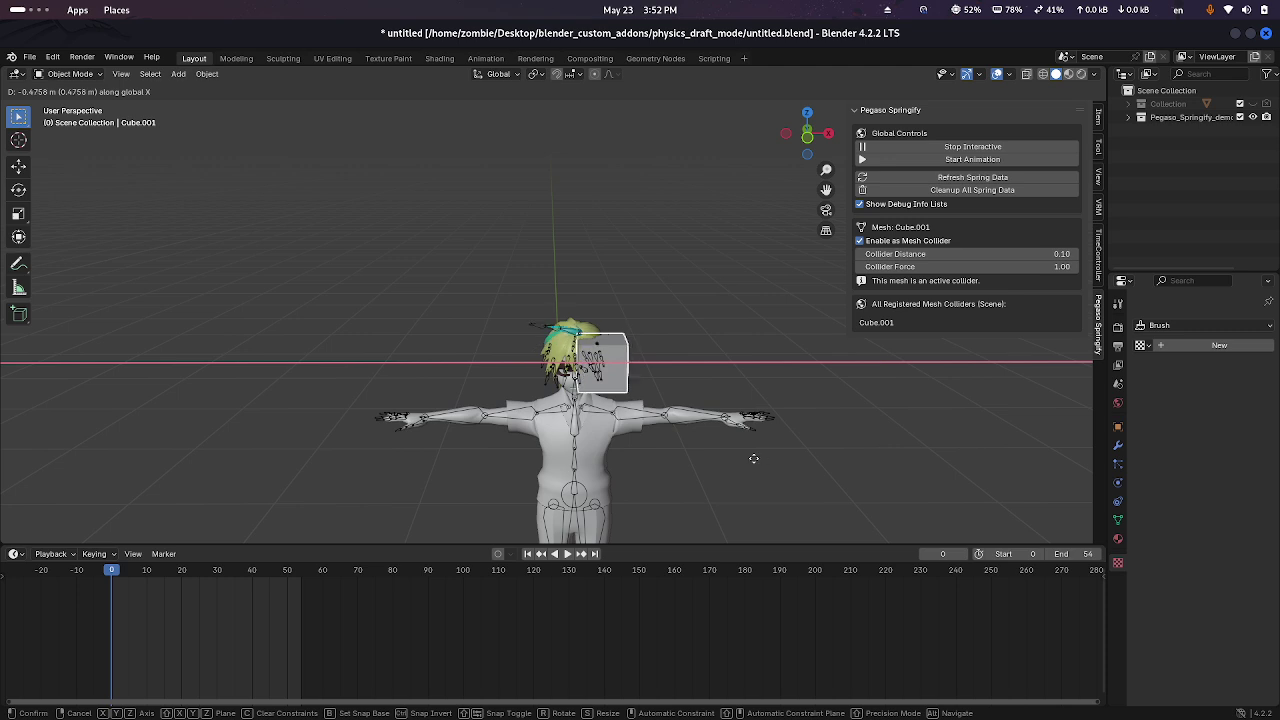
left_click(797, 458)
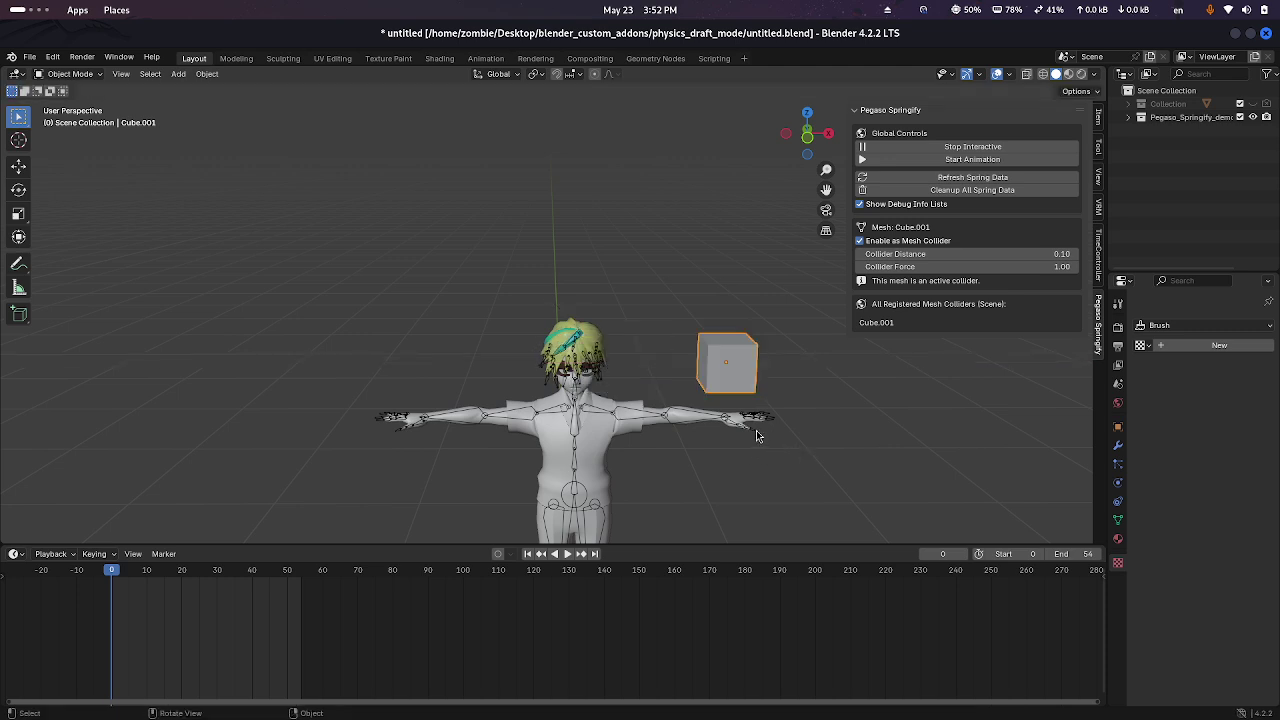
middle_click_drag(661, 308, 668, 322)
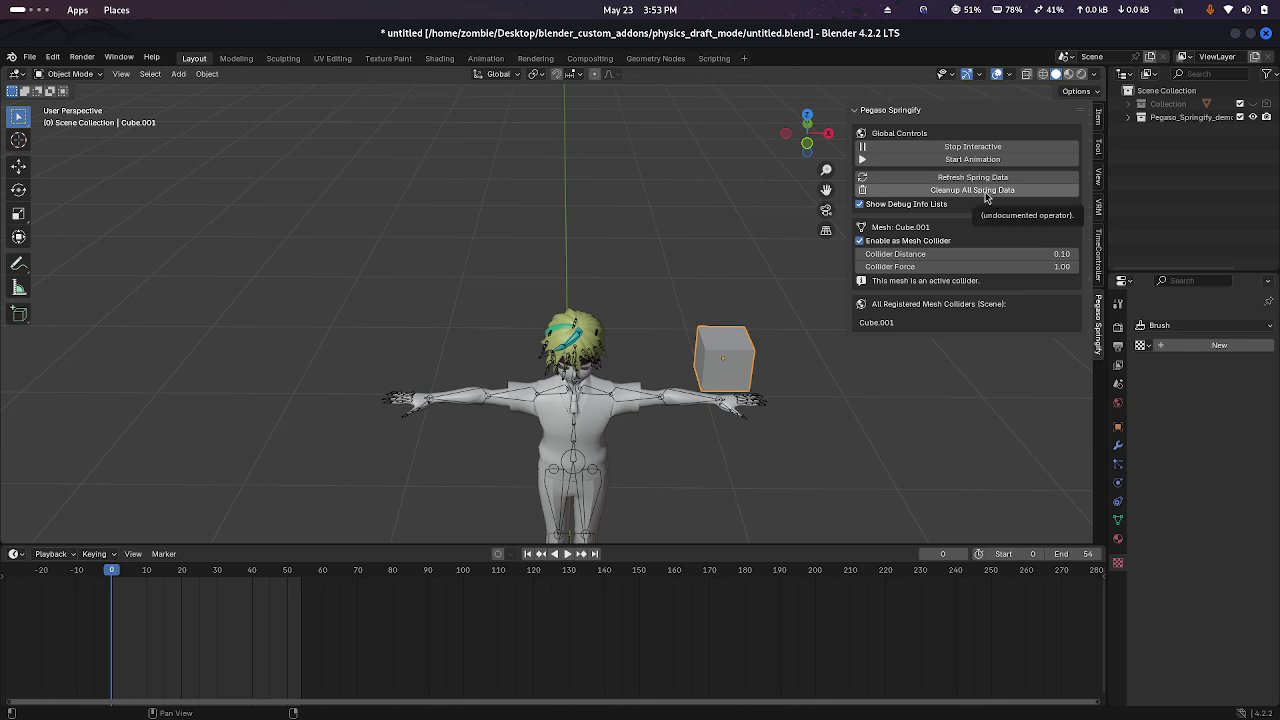
Run Cleanup All Spring Data, acknowledging the warning and confirming
left_click(985, 190)
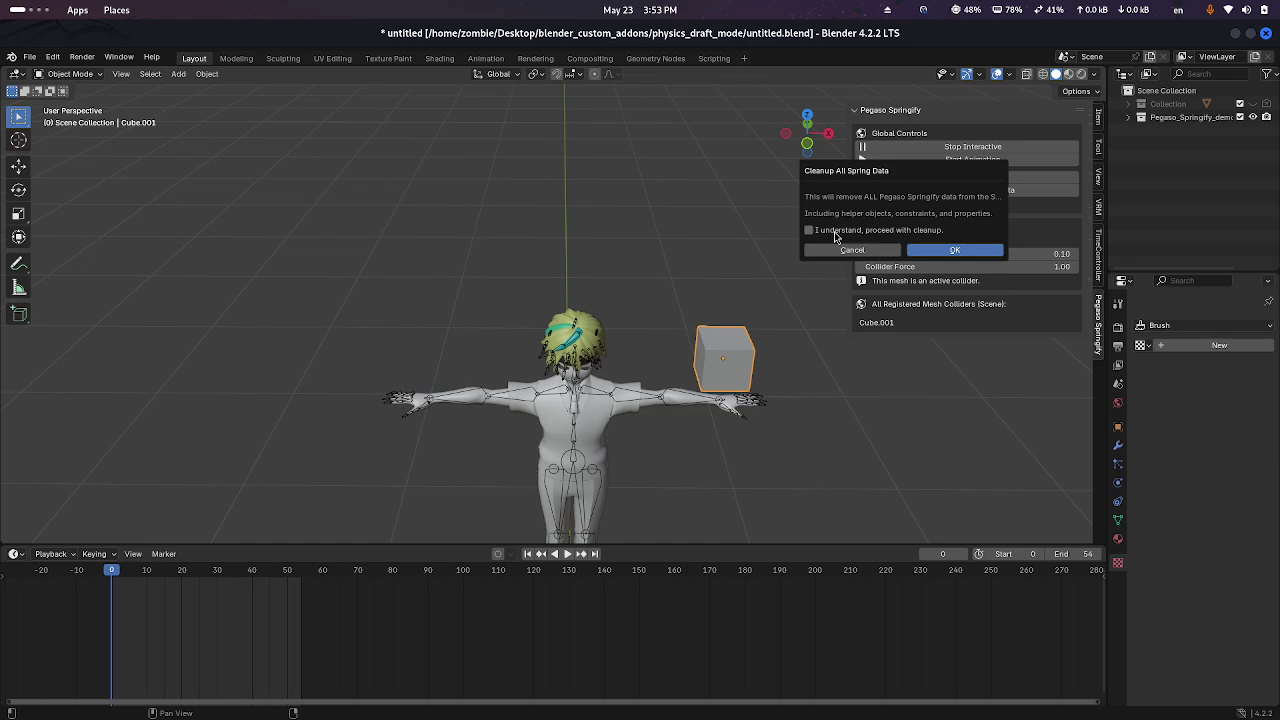
left_click(834, 231)
left_click(955, 250)
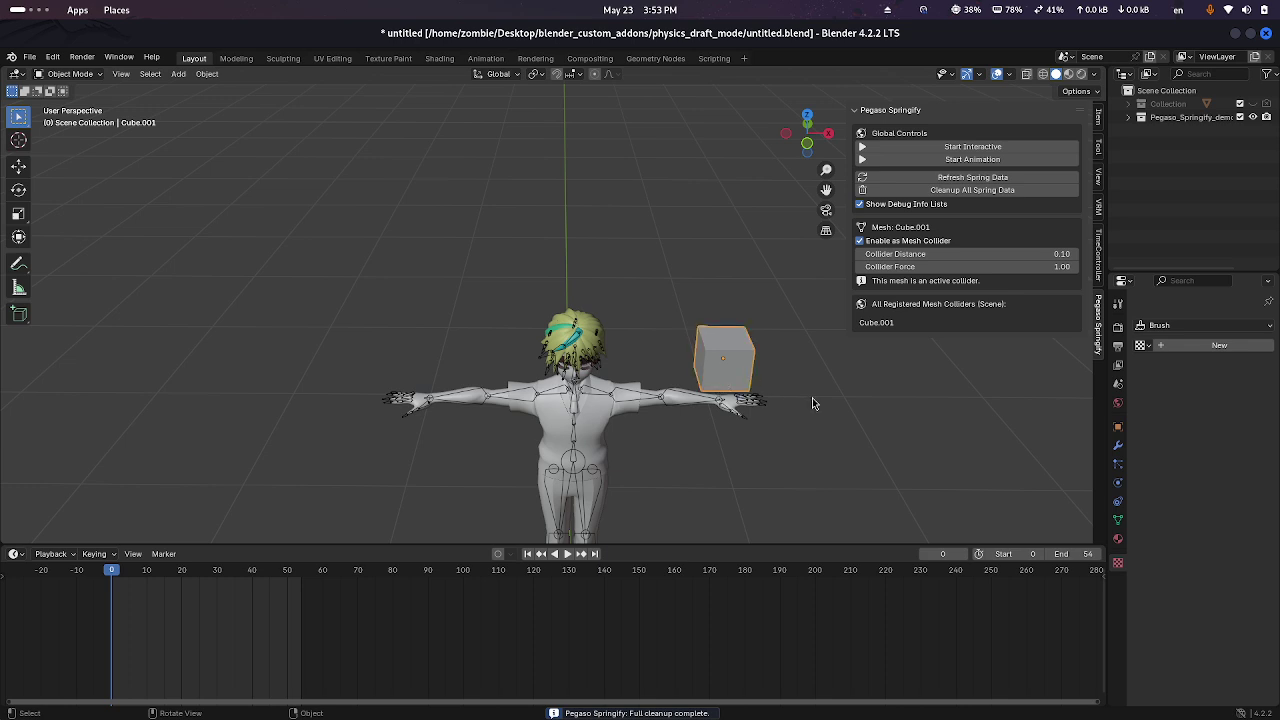
Begin moving the cube along X, then cancel so it stays beside the character
key("g")
key("x")
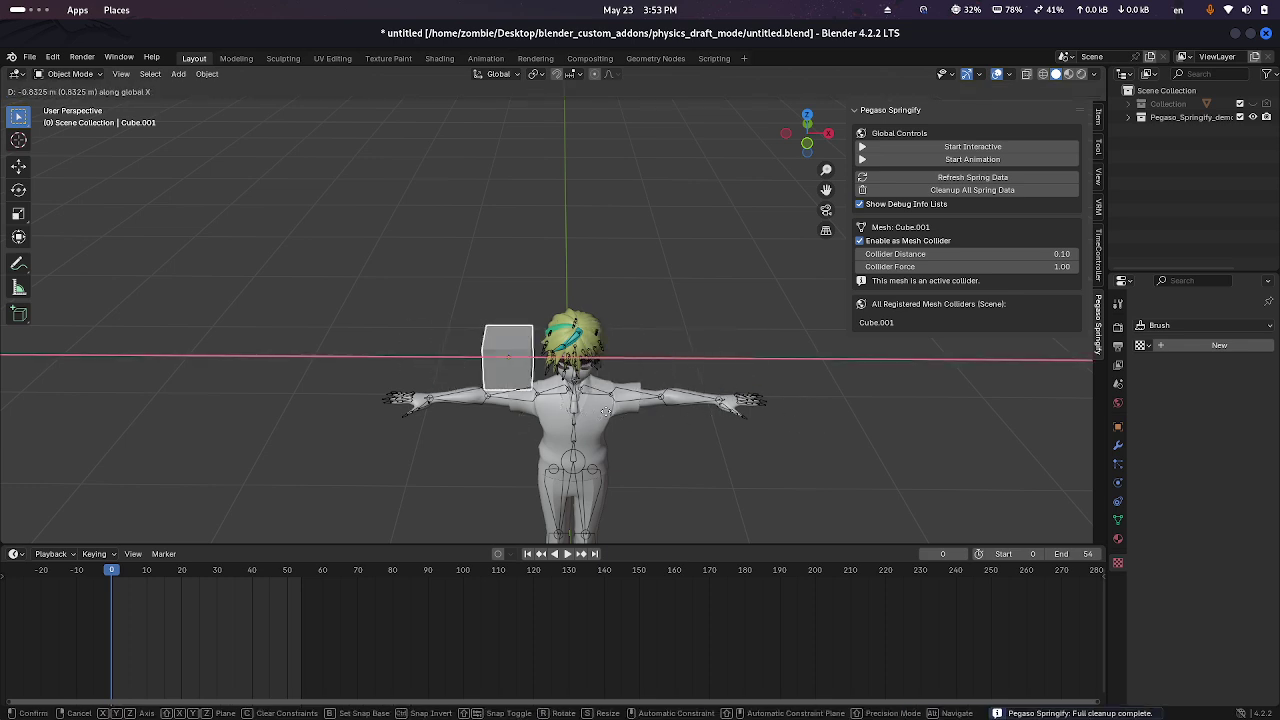
key("Escape")
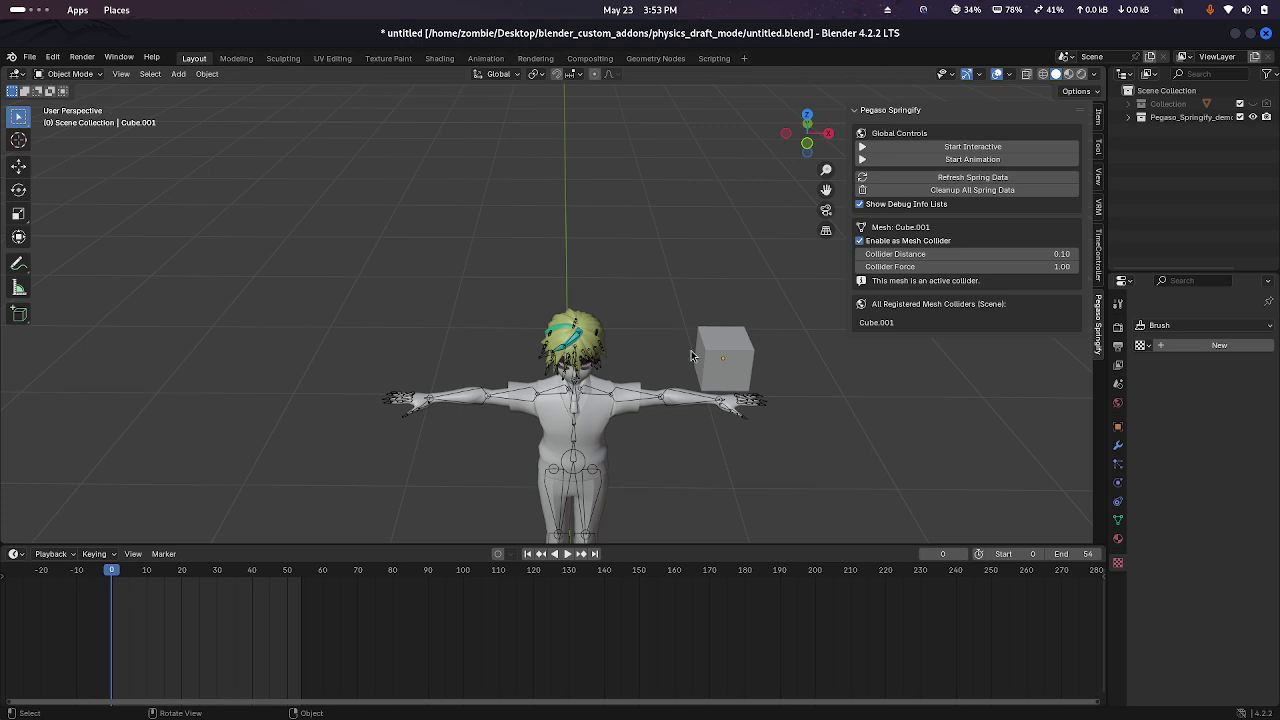